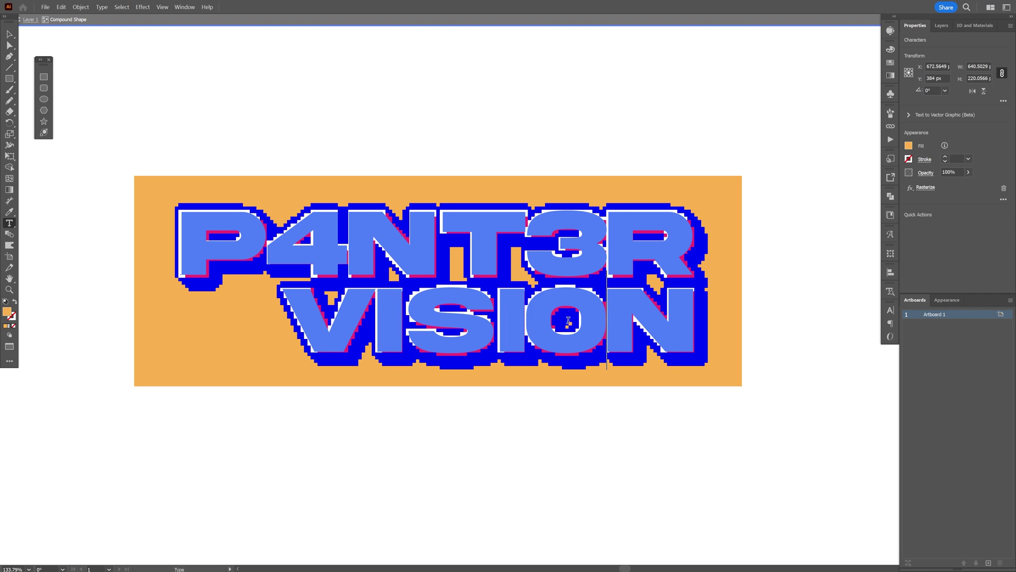
- Edit the VISION title line, swapping its letters for the digits '3R V1'
type("1S1")
left_click(281, 317)
key("BackSpace")
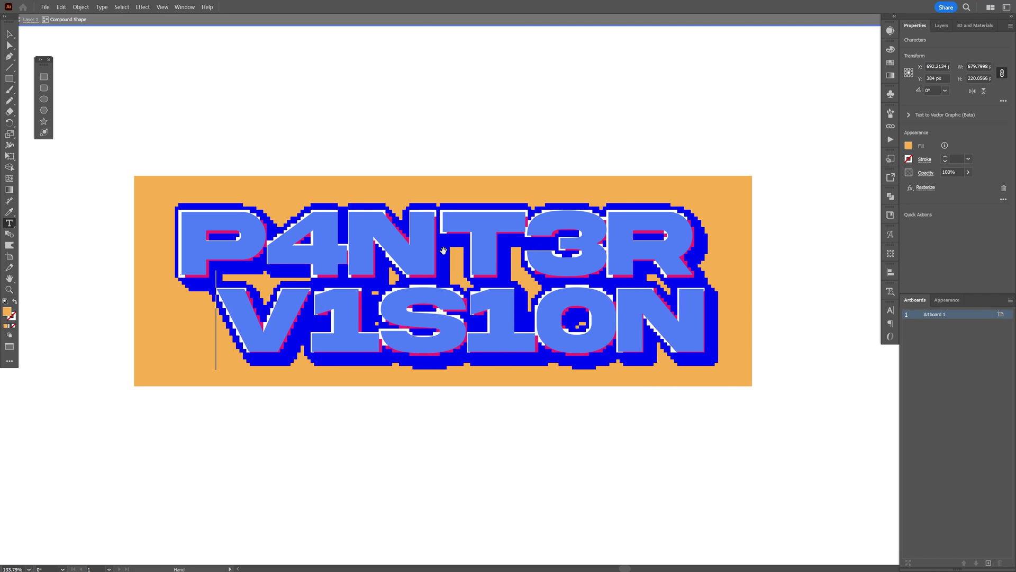
key("Escape")
- Select the PANTER text and confirm it uses Akira Expanded Super Bold at 116.51 pt
left_click(504, 141)
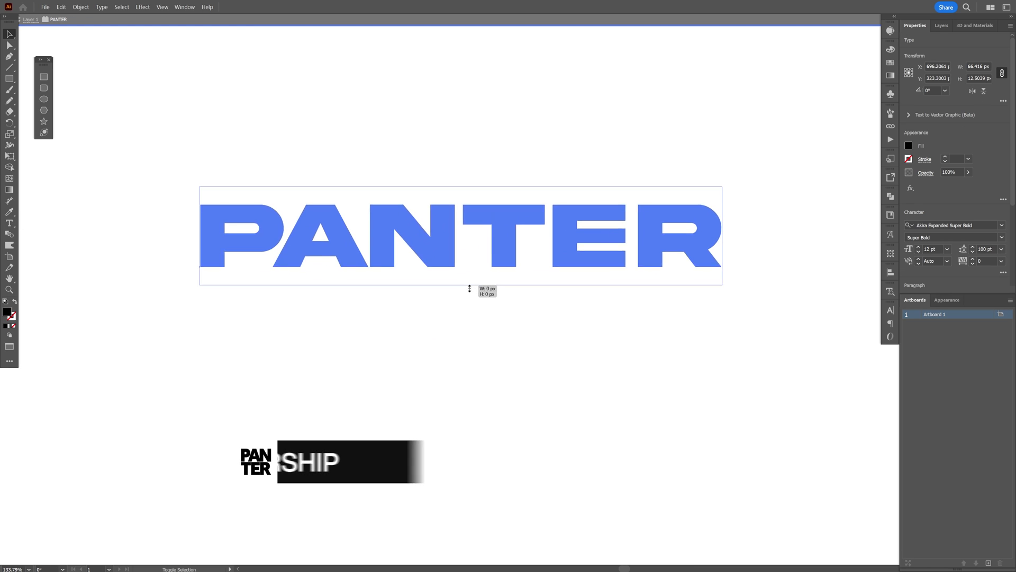
key("Escape")
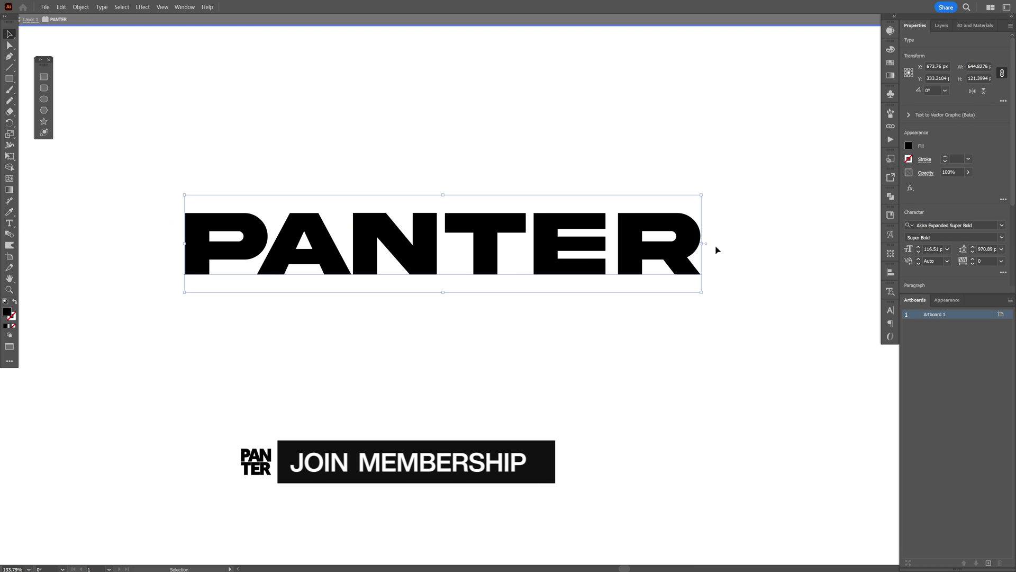
left_click(933, 225)
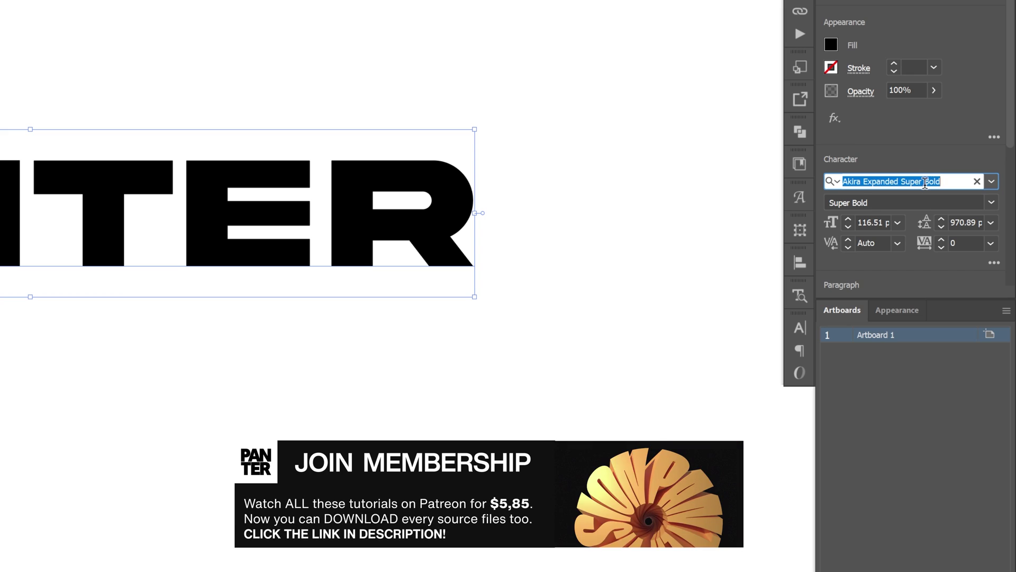
- Show the Pathfinder panel and make the PANTER text a compound shape from its flyout menu
left_click(799, 131)
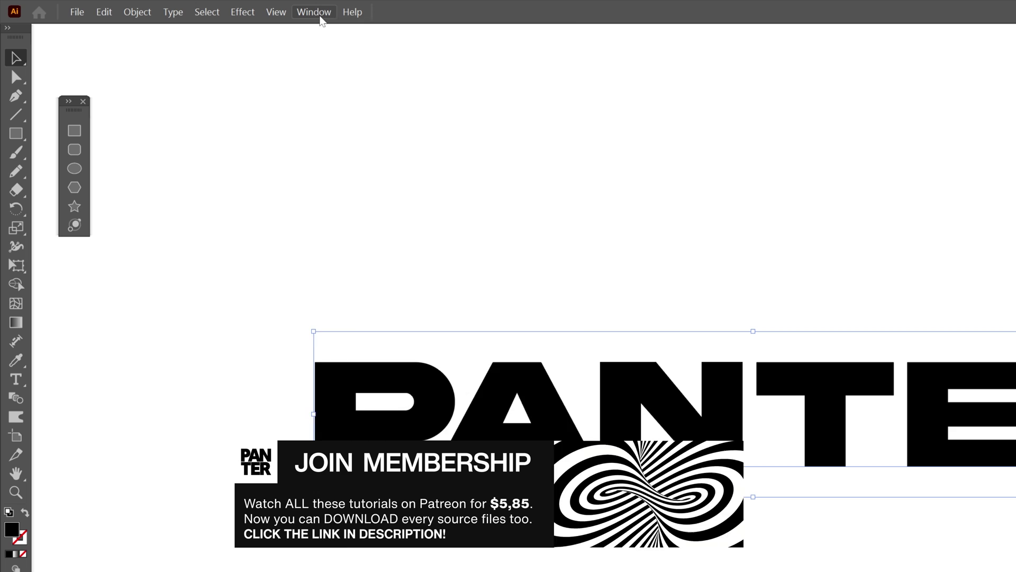
left_click(316, 11)
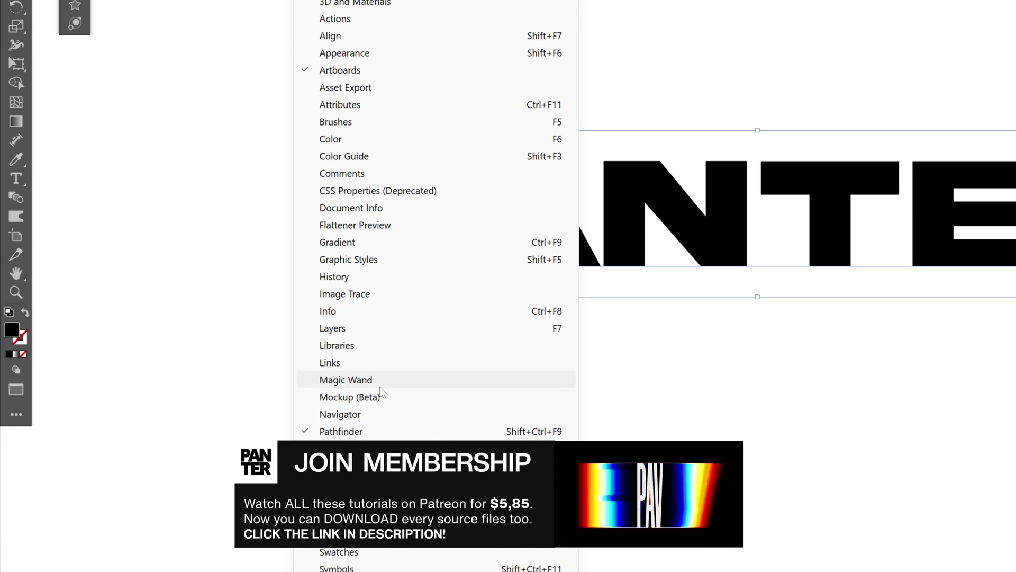
left_click(353, 431)
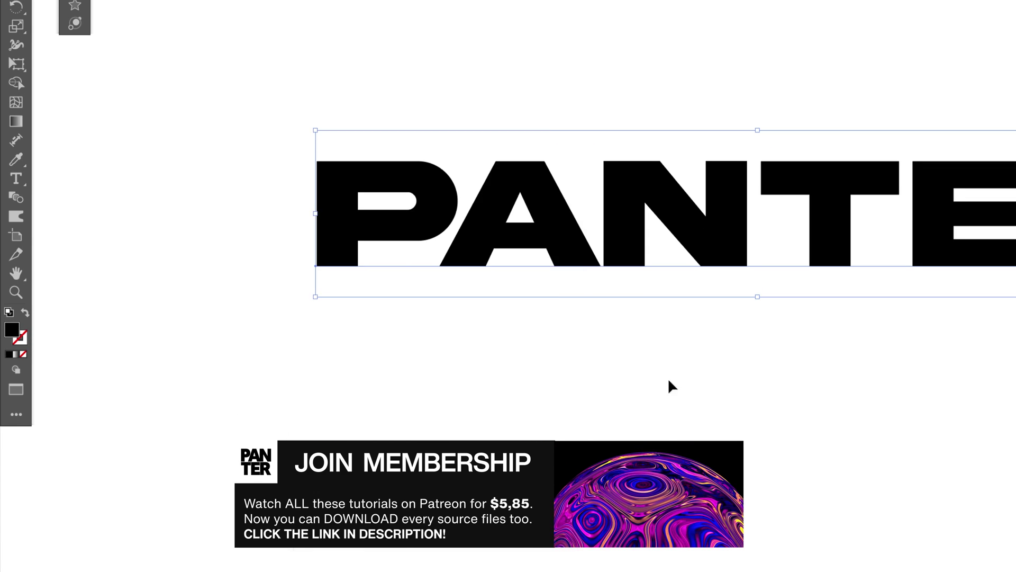
left_click(773, 123)
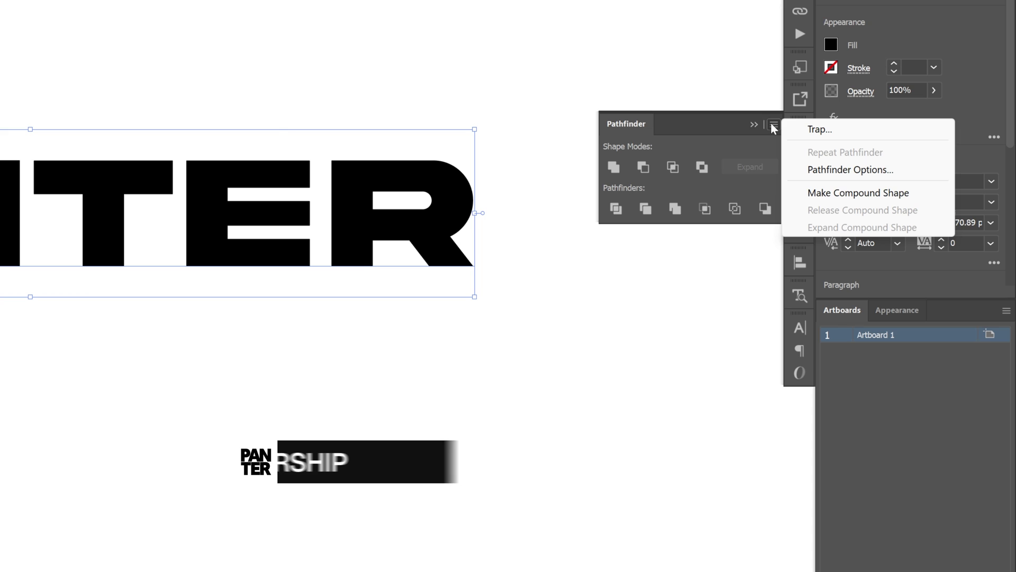
left_click(858, 193)
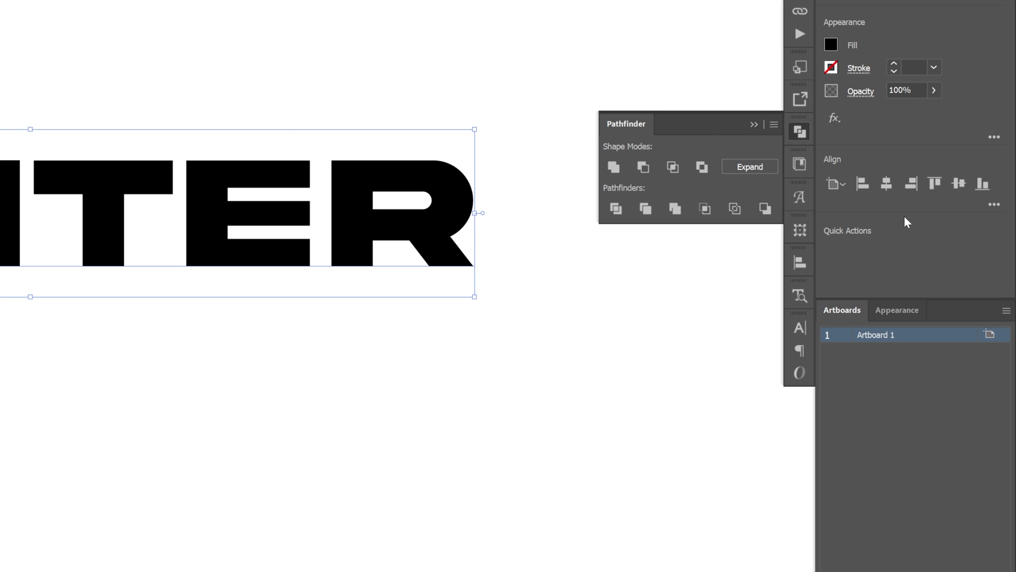
- Bring up the Appearance panel and add a second fill to the PANTER shape
left_click_drag(911, 299, 911, 301)
left_click(909, 312)
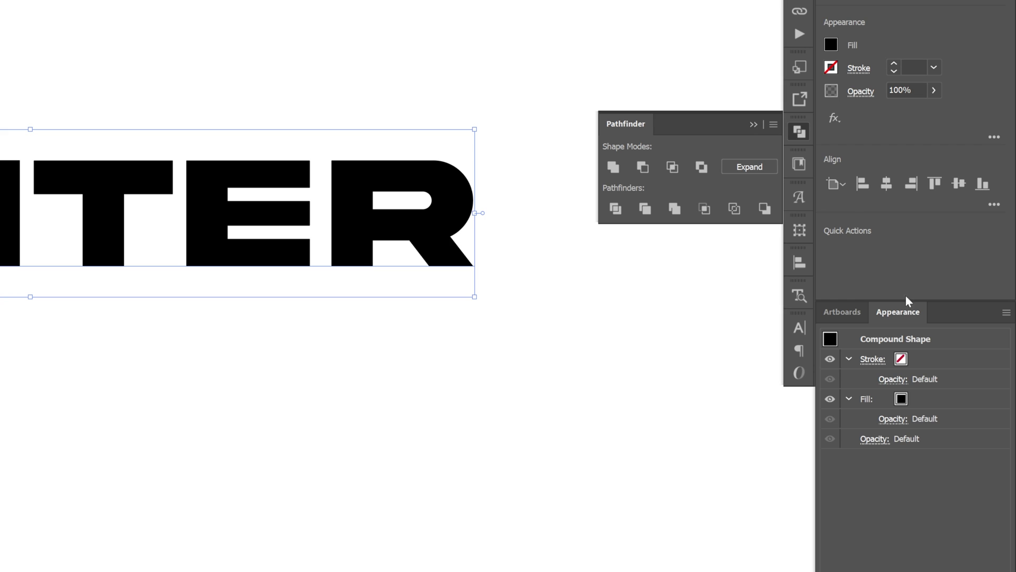
left_click(309, 13)
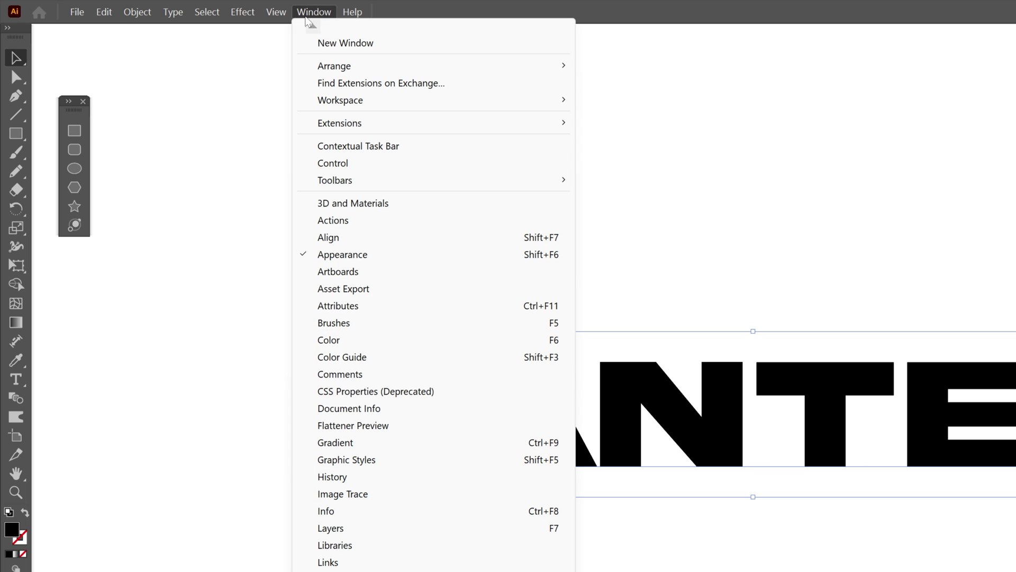
left_click(373, 257)
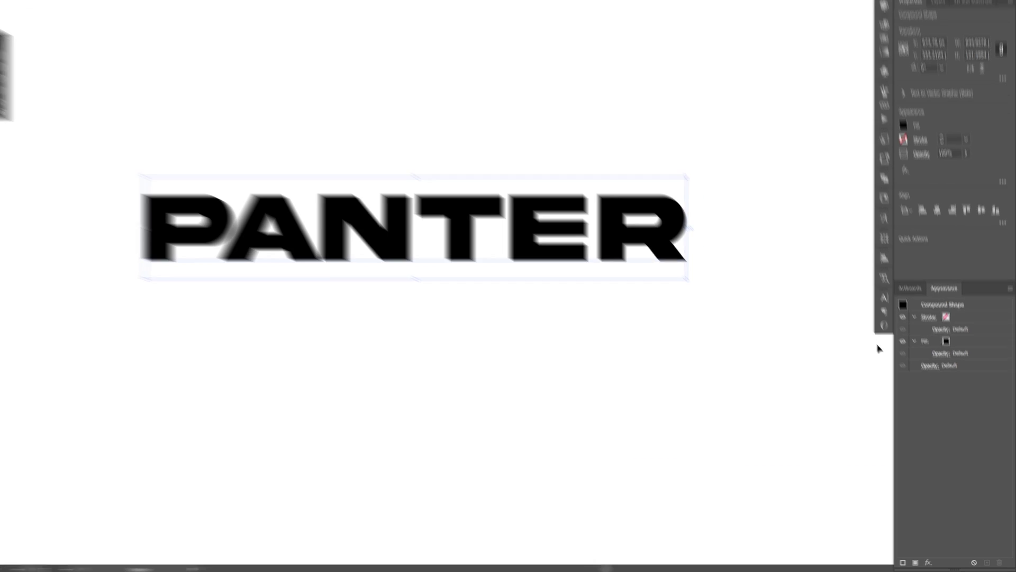
left_click(965, 343)
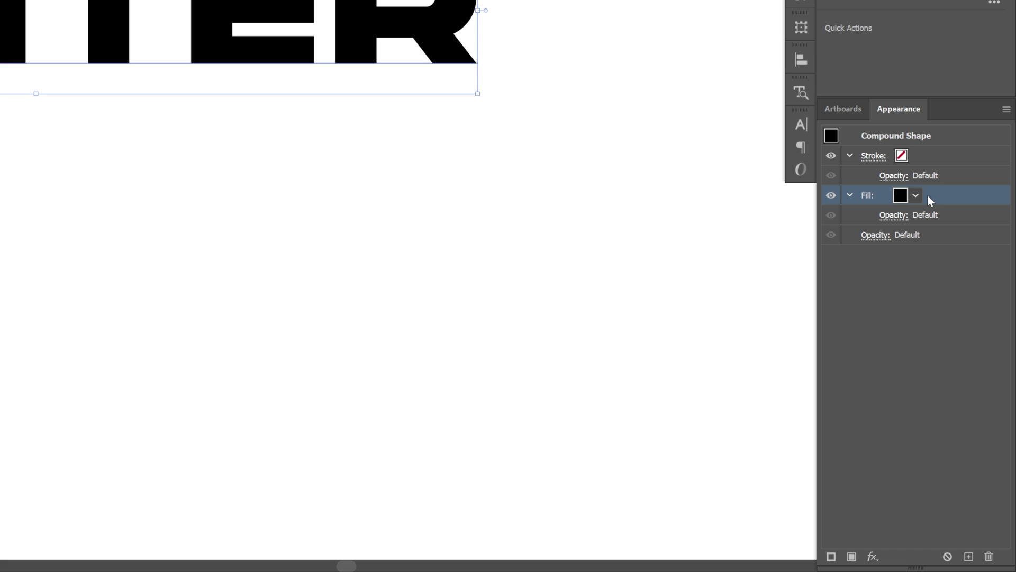
left_click(851, 557)
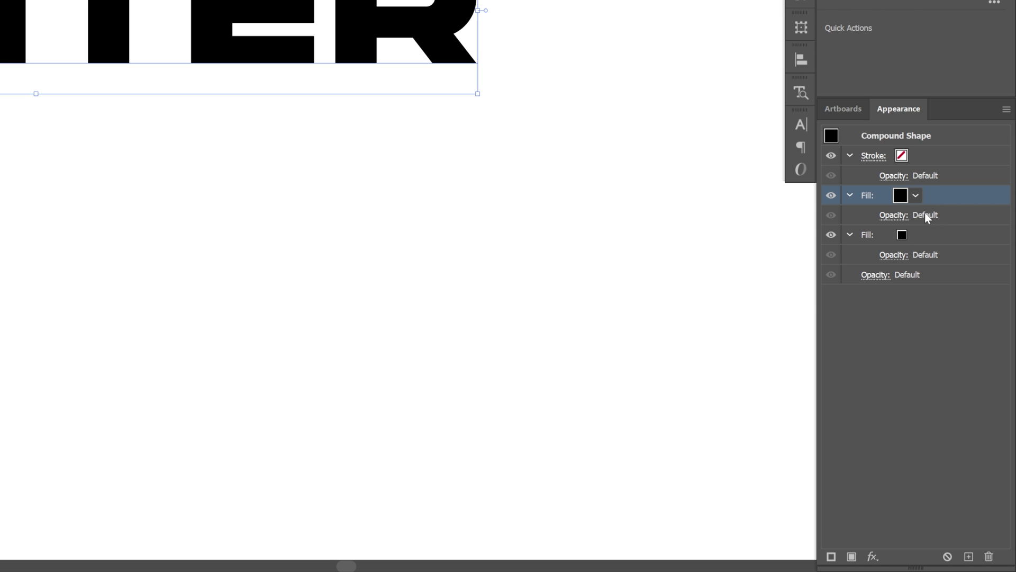
- Colour the top fill magenta and the lower fill blue
left_click(916, 196)
left_click(785, 244)
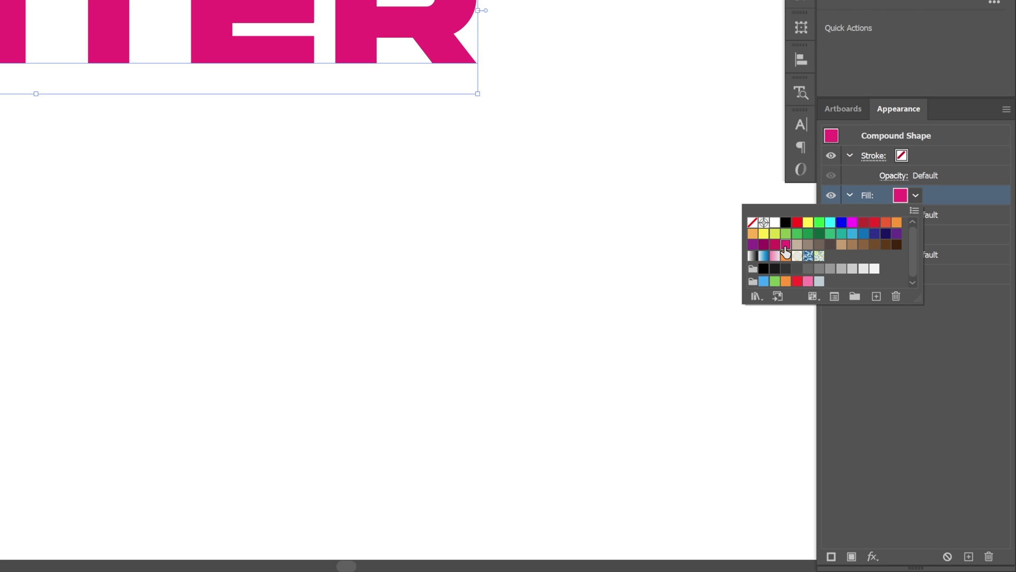
left_click(969, 253)
left_click(903, 237)
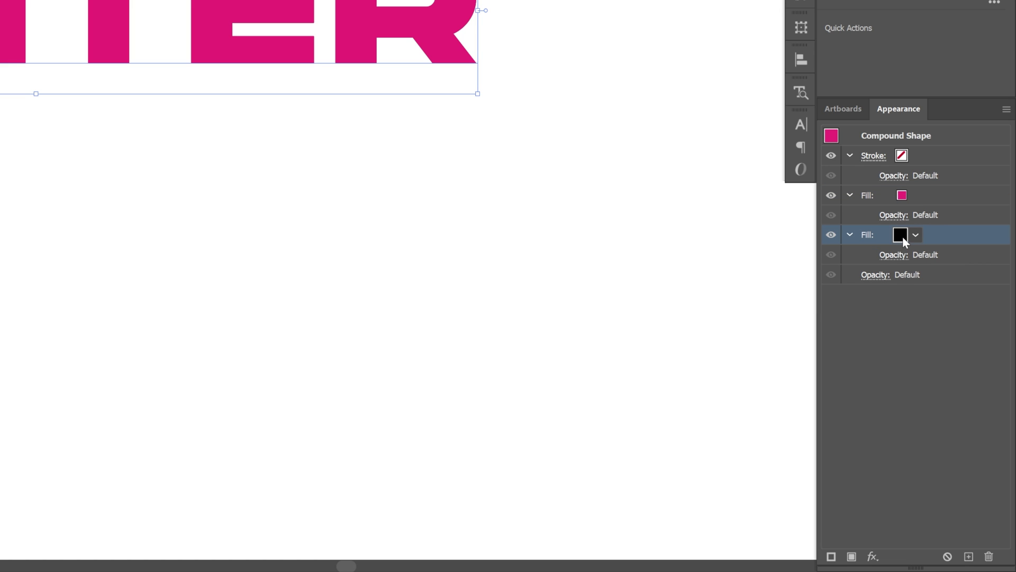
left_click(915, 236)
left_click(842, 263)
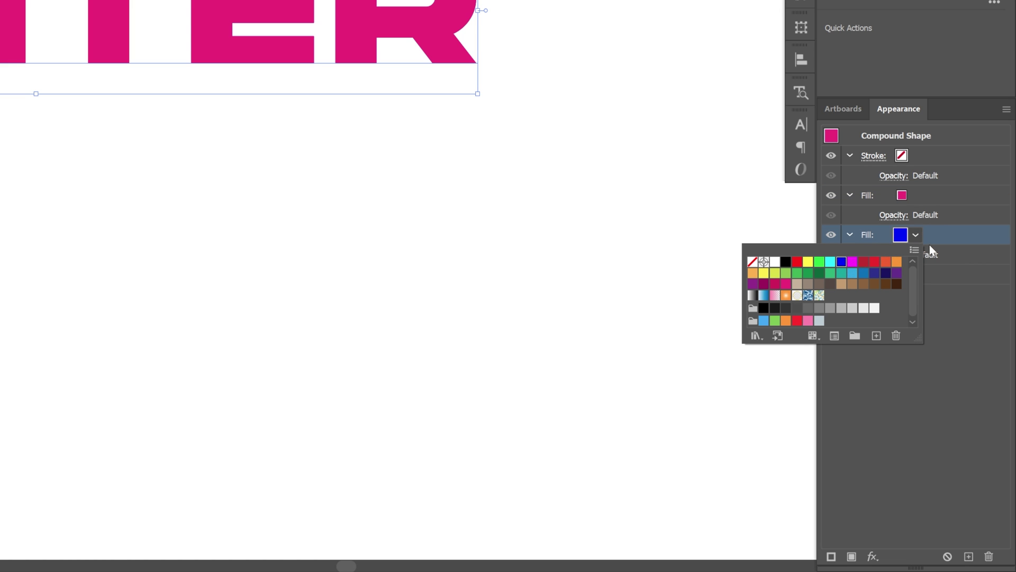
left_click(946, 240)
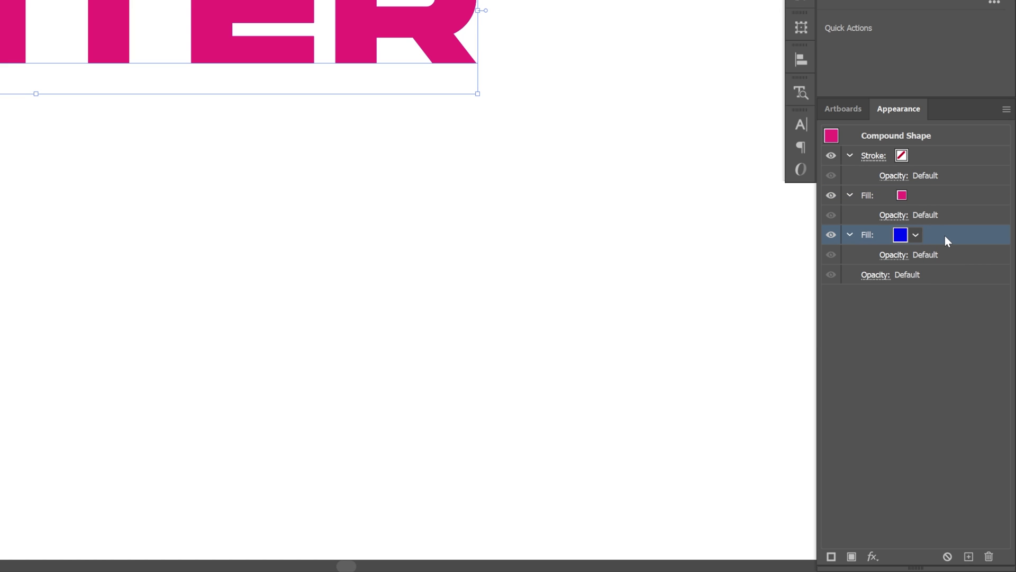
- Add an Offset Path effect of 10 px with Round joins to the blue fill
left_click(872, 556)
mouse_move(912, 263)
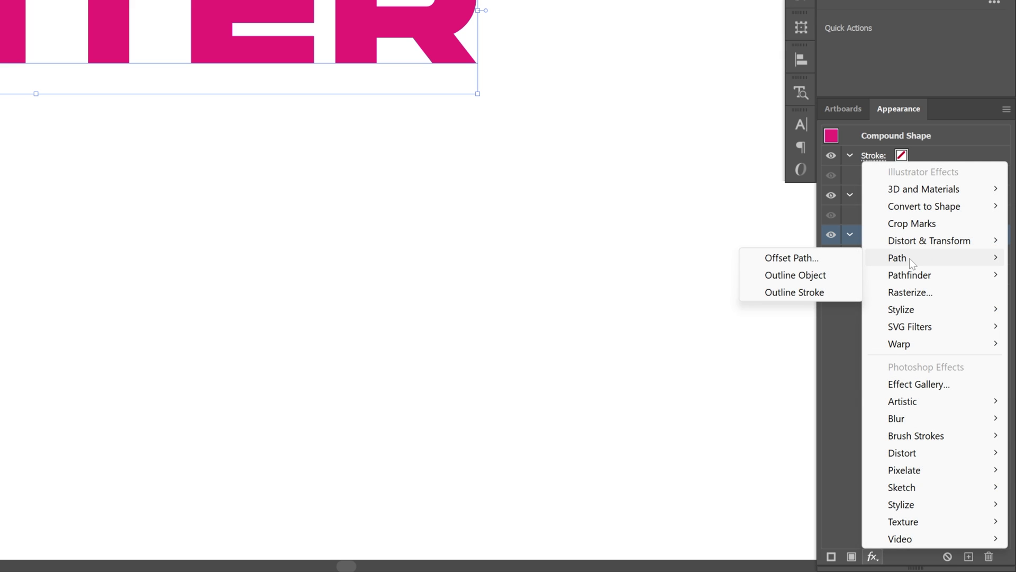
left_click(824, 258)
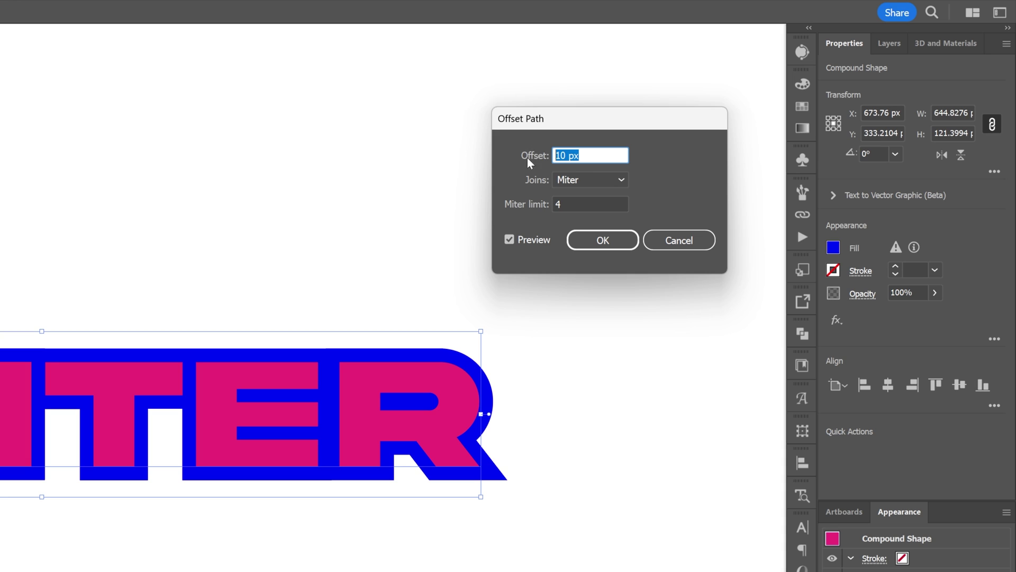
left_click(584, 183)
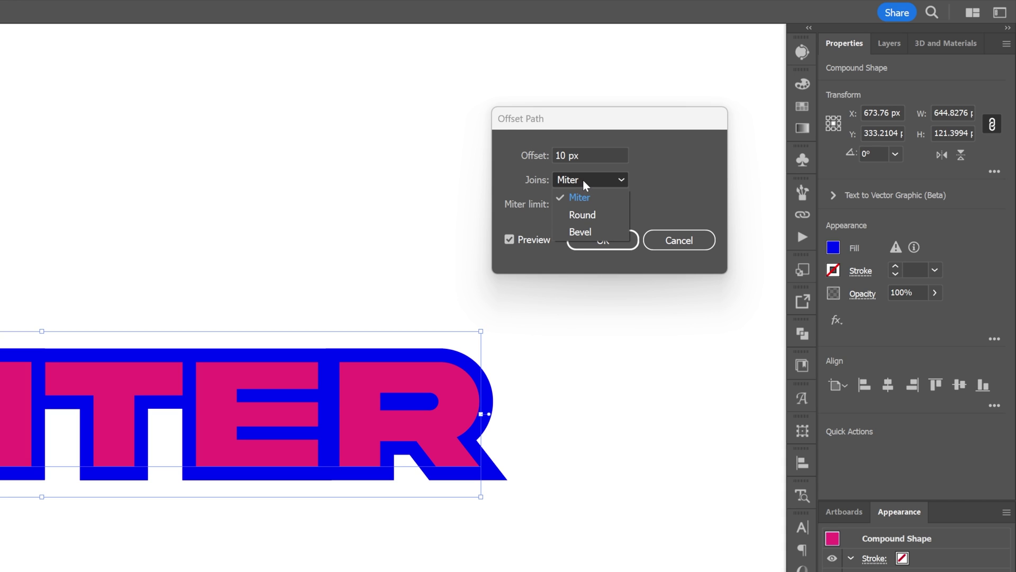
left_click(599, 216)
left_click(603, 240)
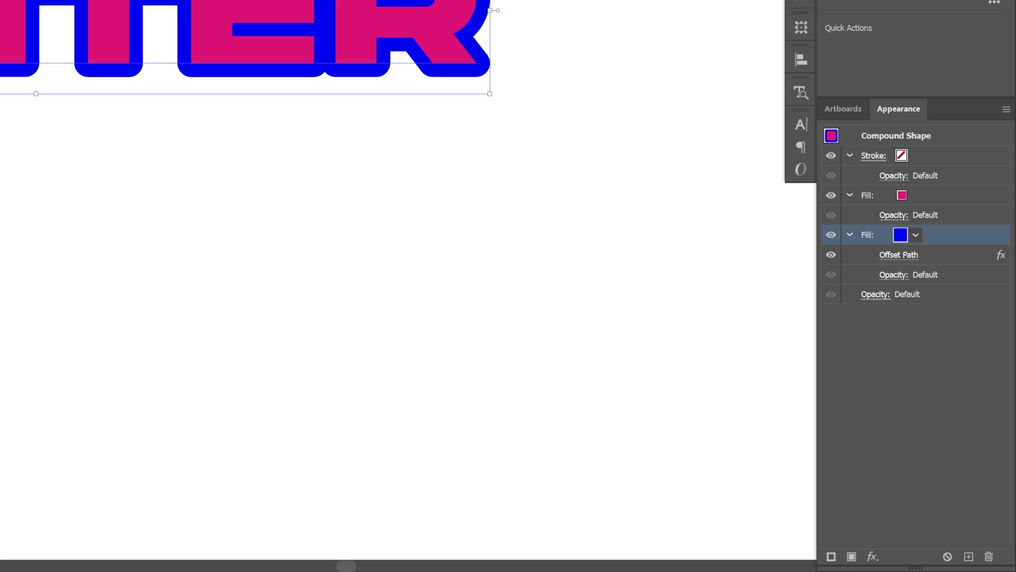
- Give the blue fill a Transform effect moving 2 px by 2 px with 8 copies
left_click(872, 555)
mouse_move(951, 249)
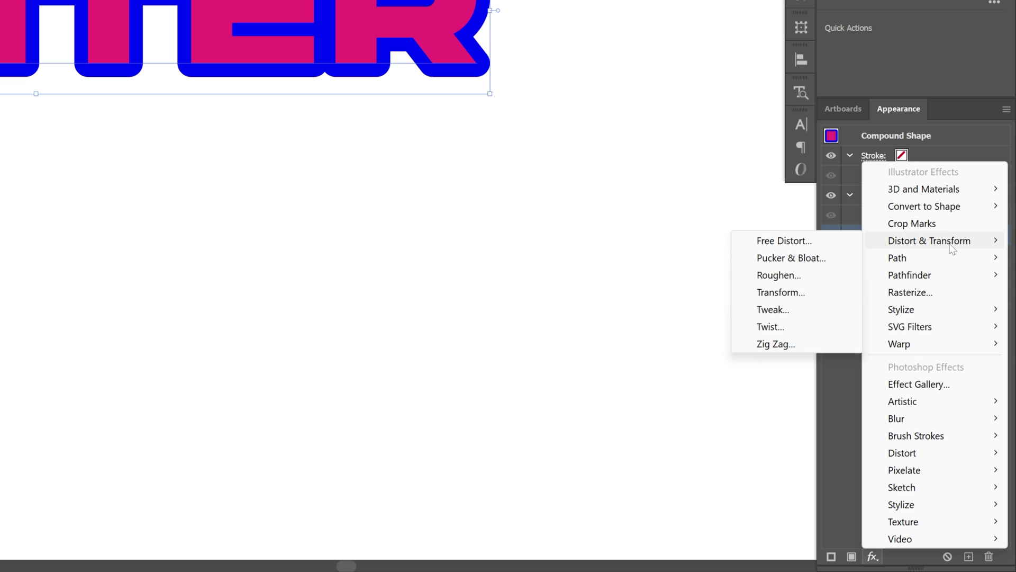
left_click(814, 297)
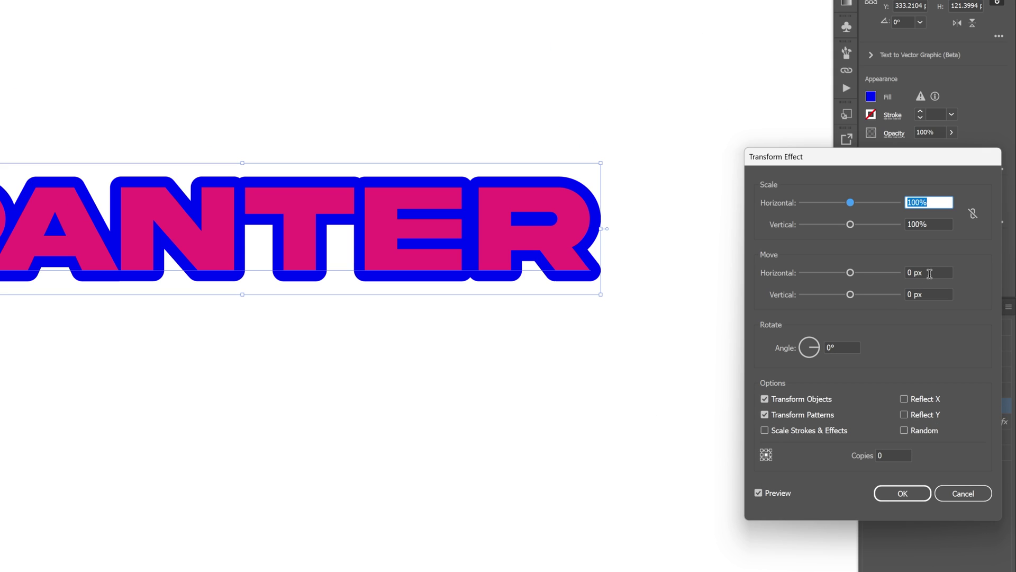
left_click(930, 273)
key("Up")
key("Up")
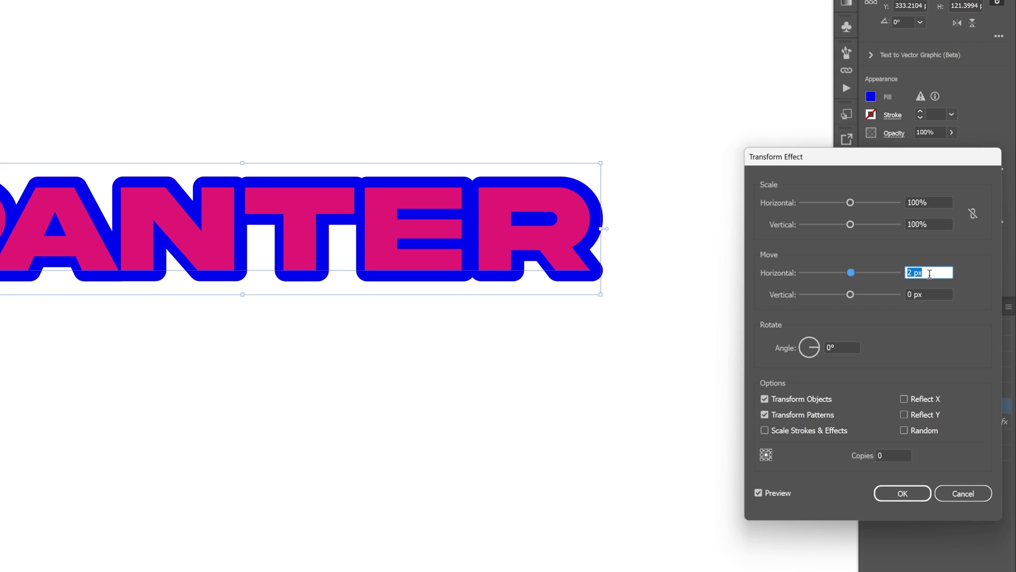
left_click(929, 292)
key("Up")
key("Up")
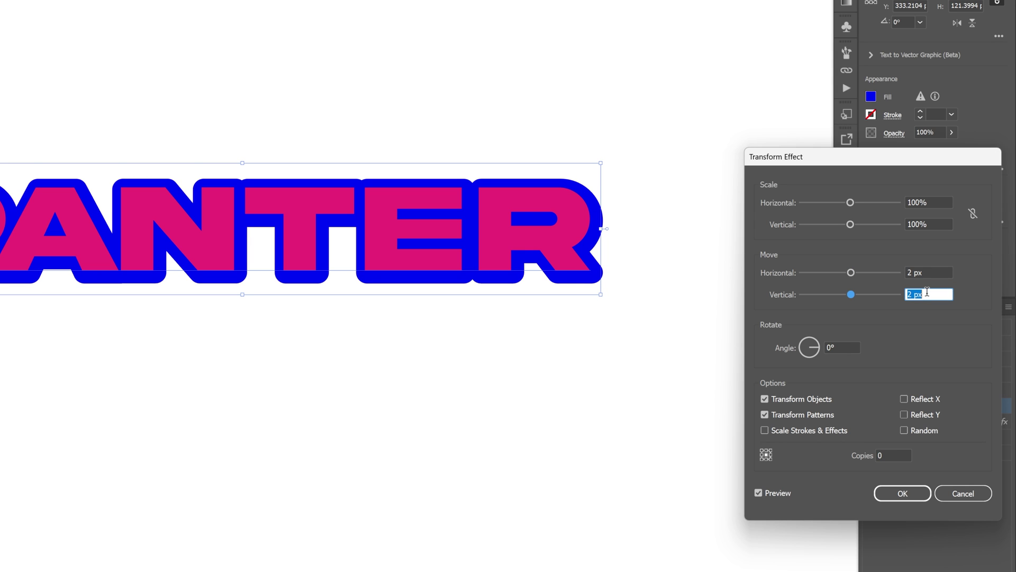
left_click(890, 456)
key("Up")
key("Up")
key("Up")
key("Up")
key("Up")
key("Up")
key("Up")
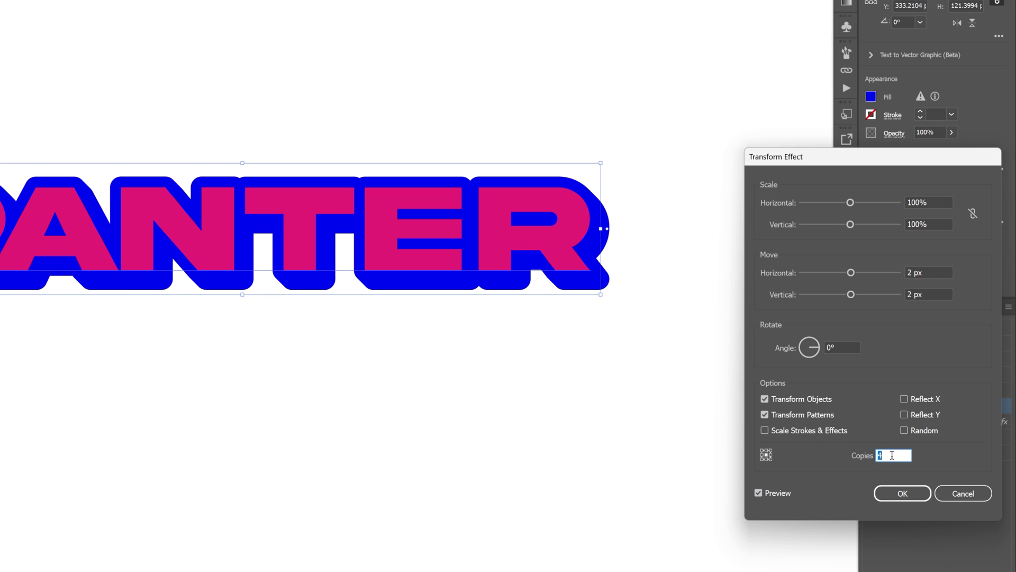
key("Up")
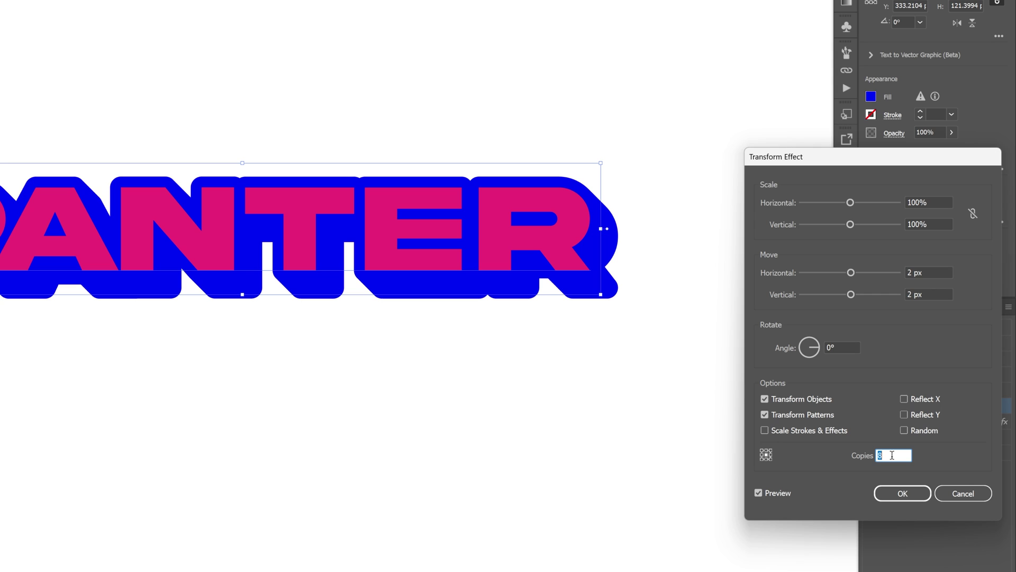
left_click(902, 493)
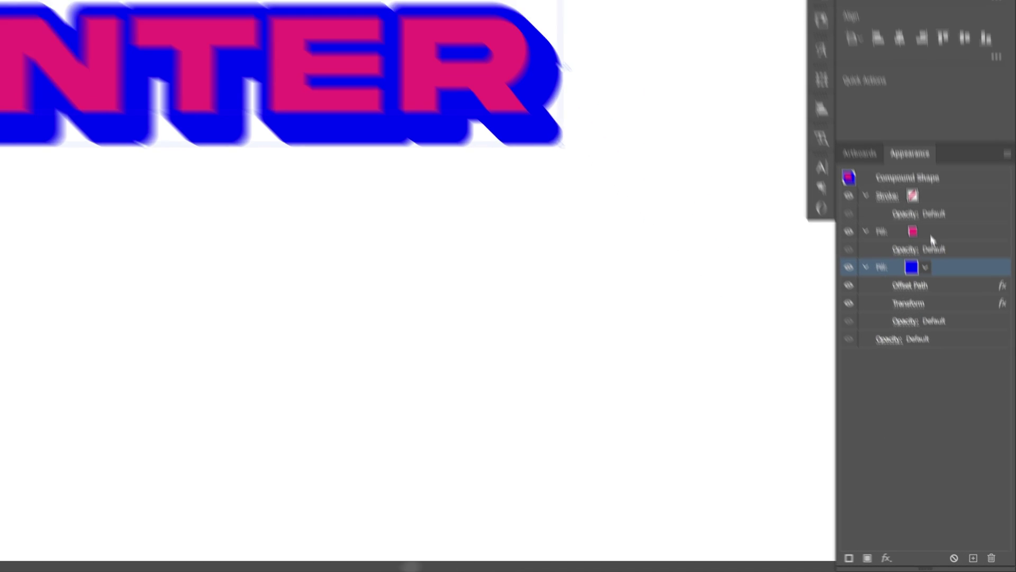
- Duplicate the pink letter fill and make the top copy white
left_click(934, 233)
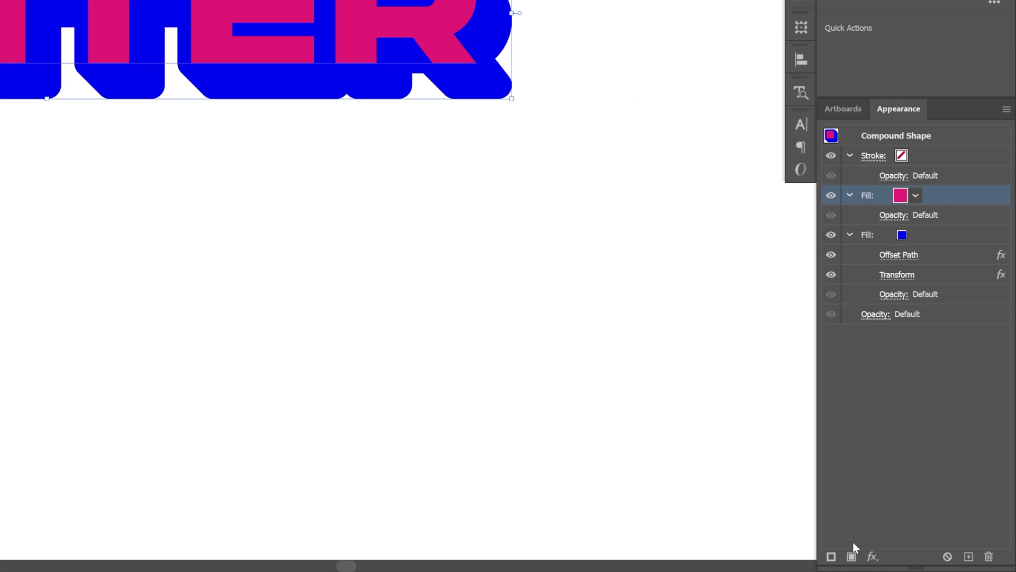
left_click(852, 556)
left_click(916, 196)
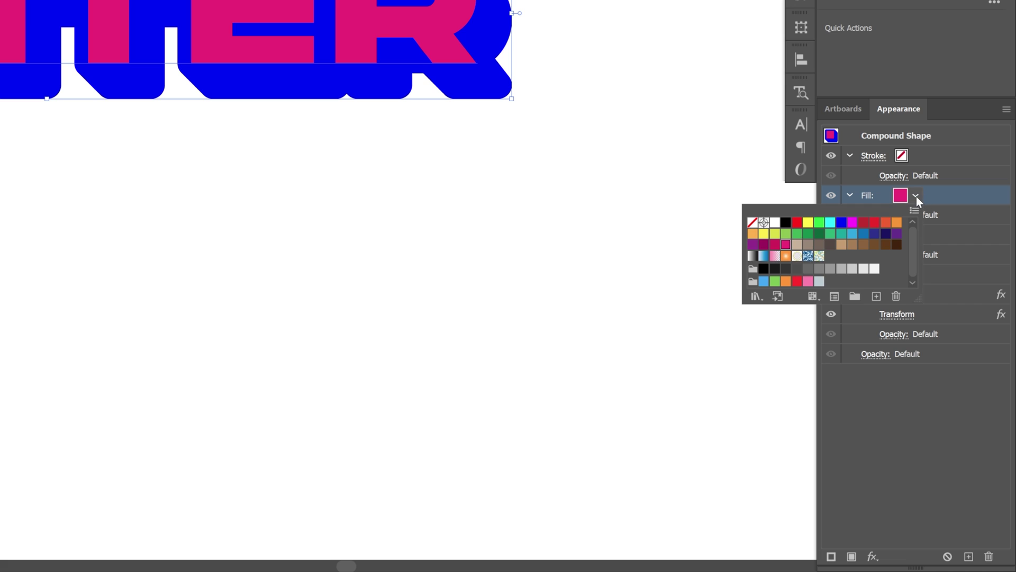
left_click(775, 222)
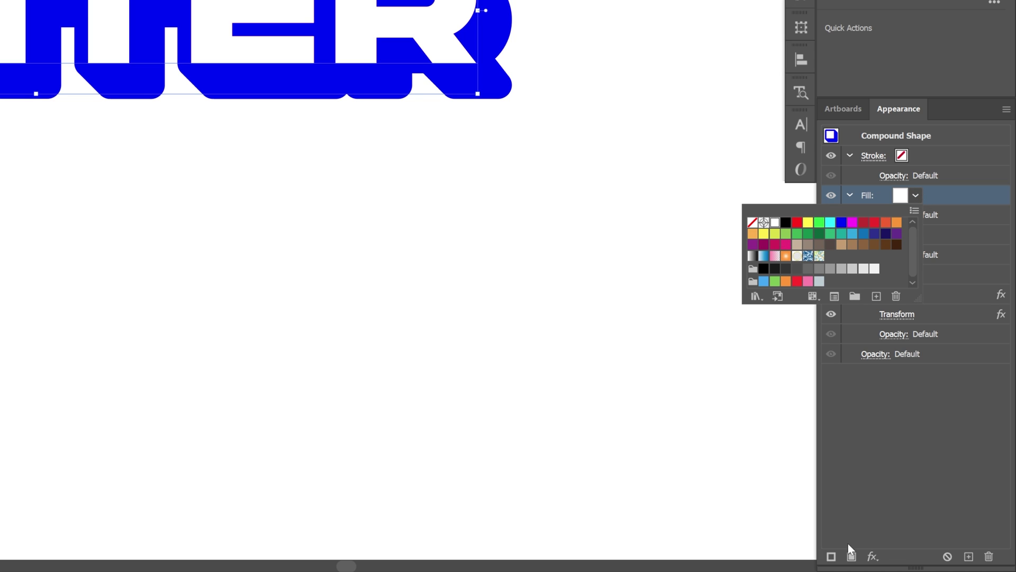
- Add a Transform effect to the white fill moving it 4 px horizontally and 4 px vertically
left_click(871, 556)
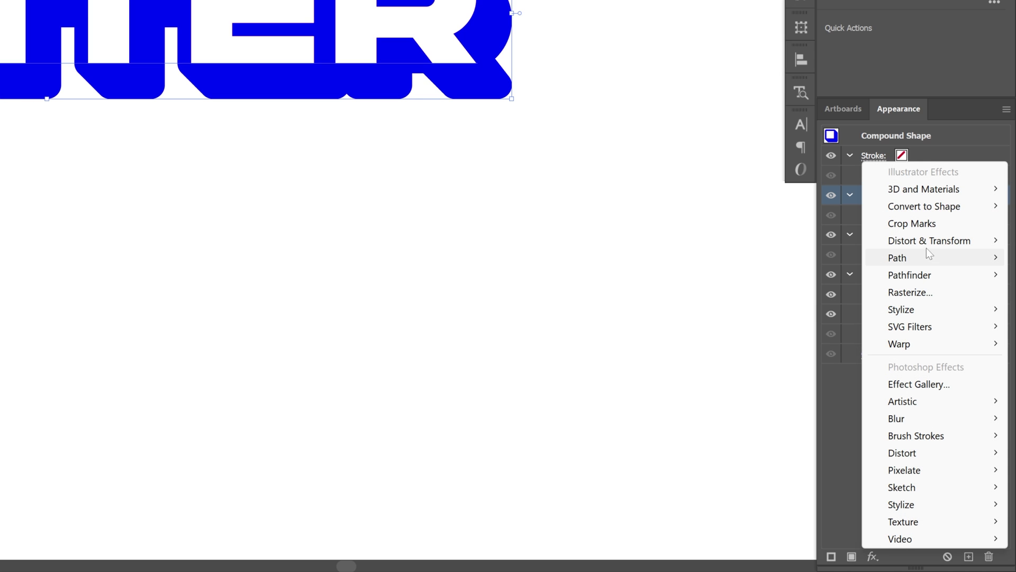
mouse_move(930, 244)
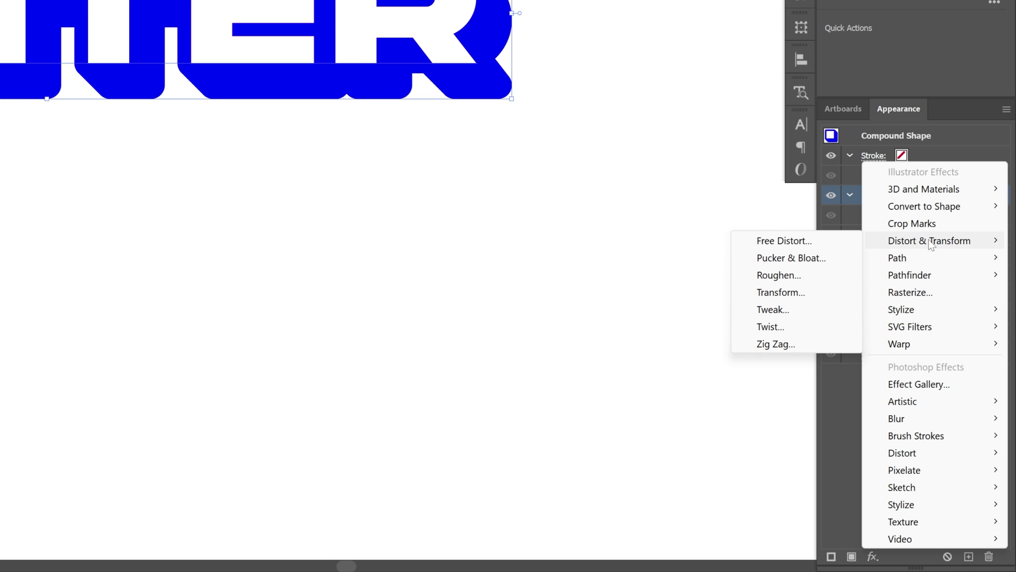
left_click(802, 295)
left_click(921, 272)
key("Up")
key("Up")
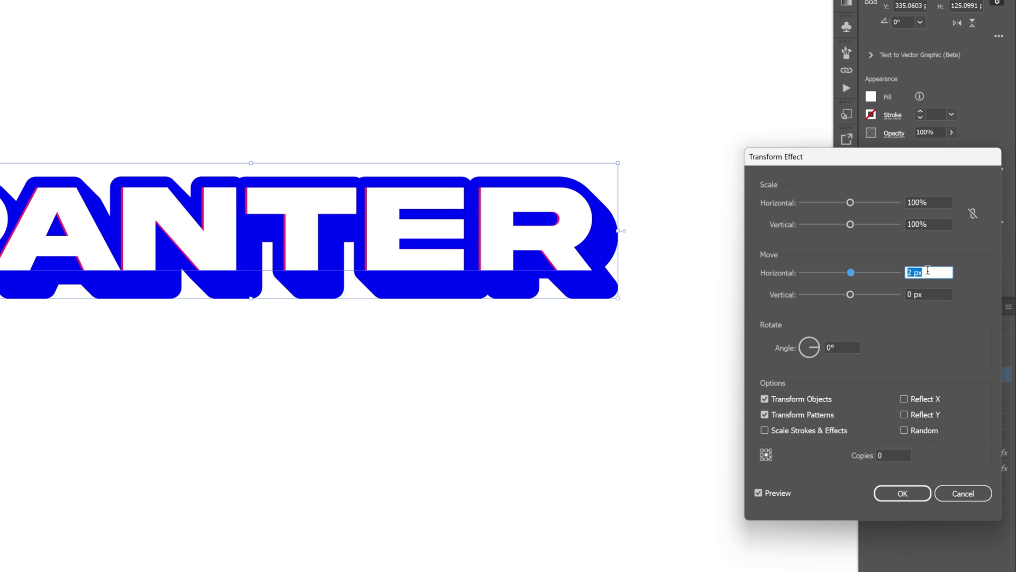
key("Up")
key("Up")
left_click(928, 293)
key("Up")
key("Up")
key("Up")
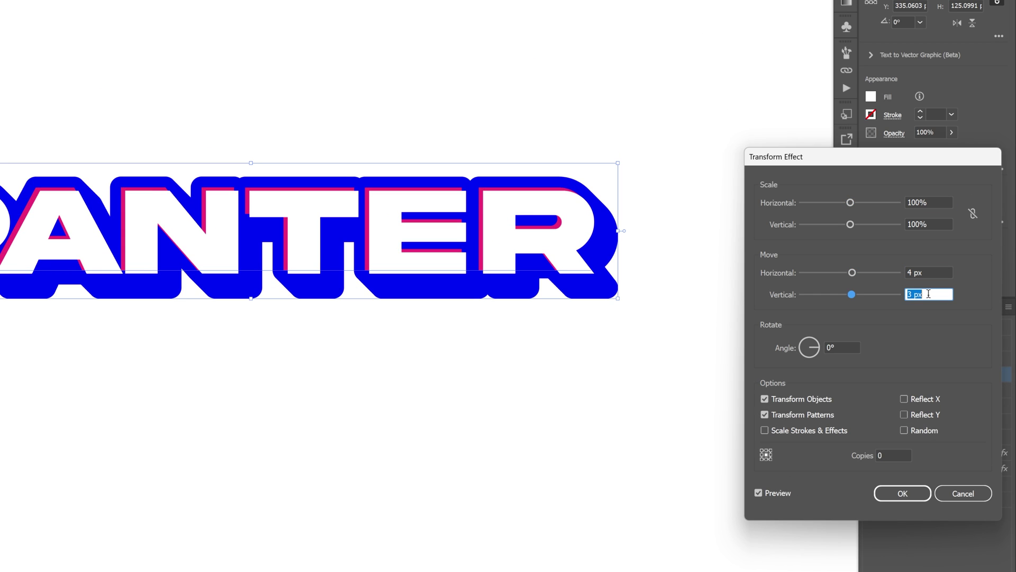
key("Up")
left_click(894, 456)
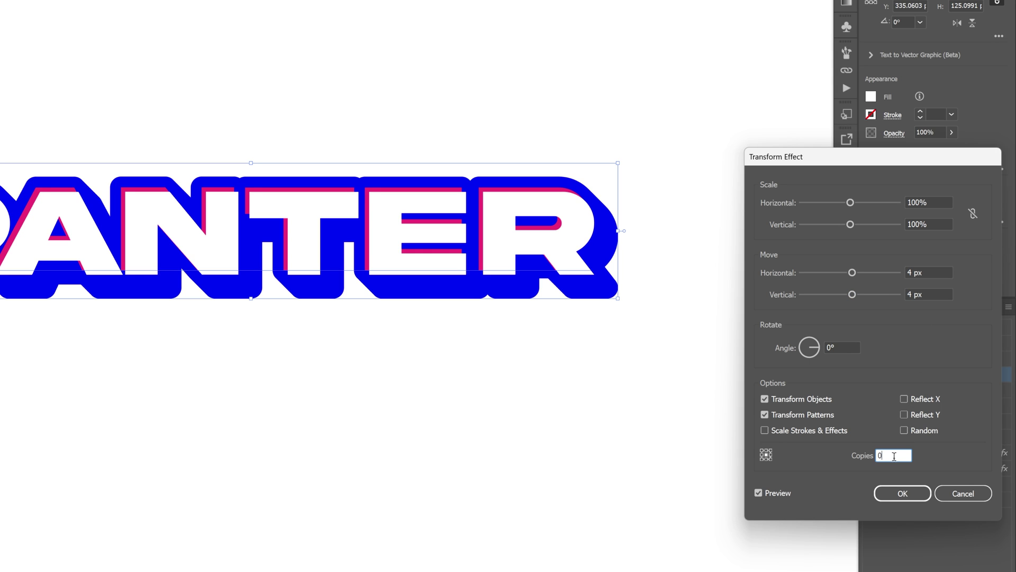
key("Up")
left_click(903, 493)
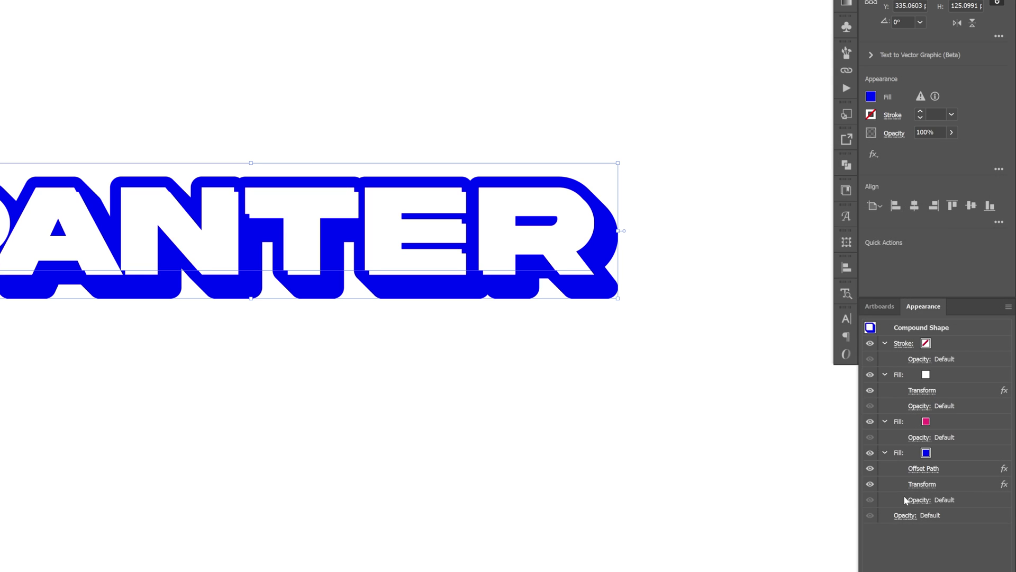
- Add a Minus Back effect to the white fill and place it below Transform
left_click(937, 194)
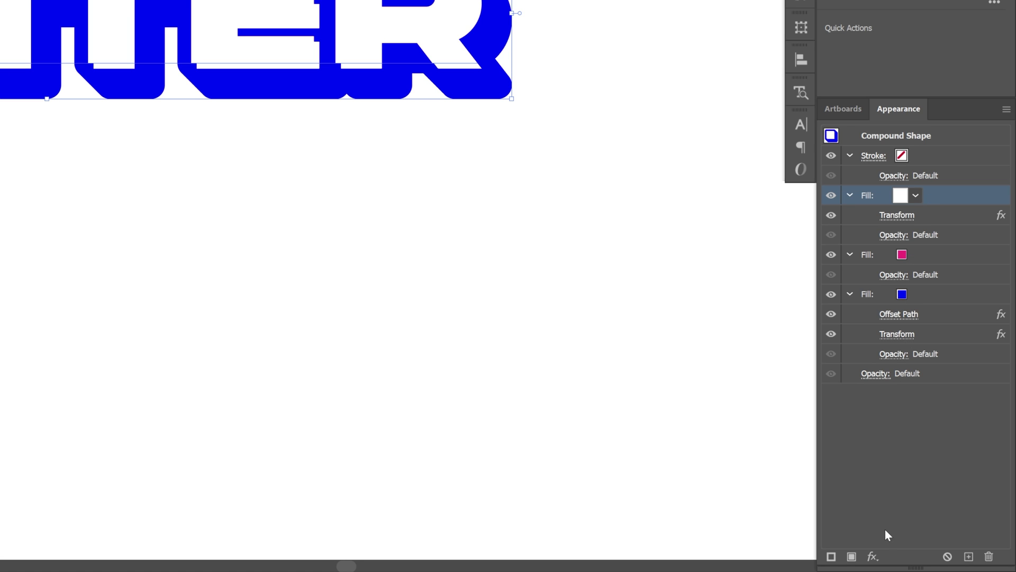
left_click(872, 556)
mouse_move(934, 276)
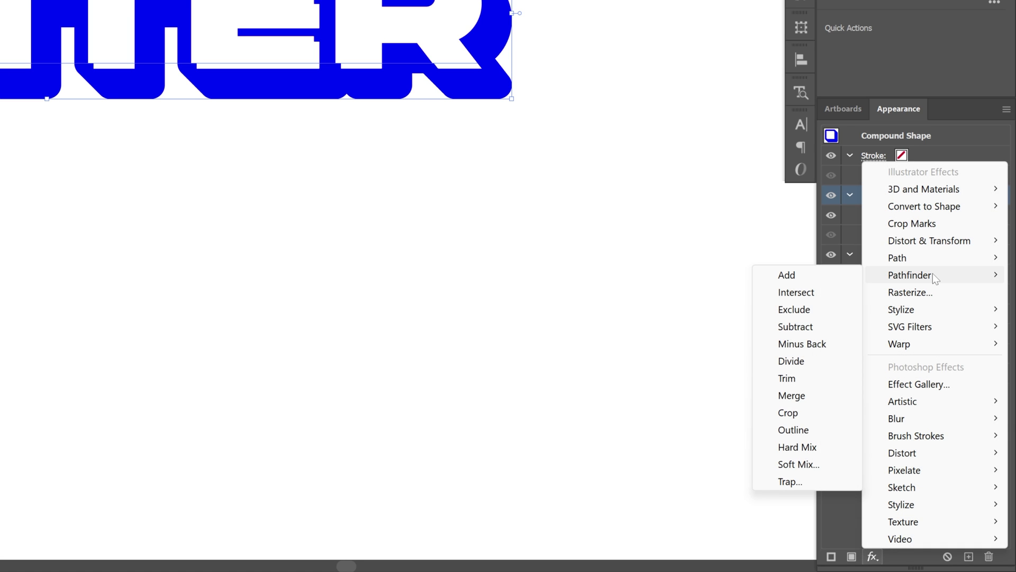
left_click(818, 348)
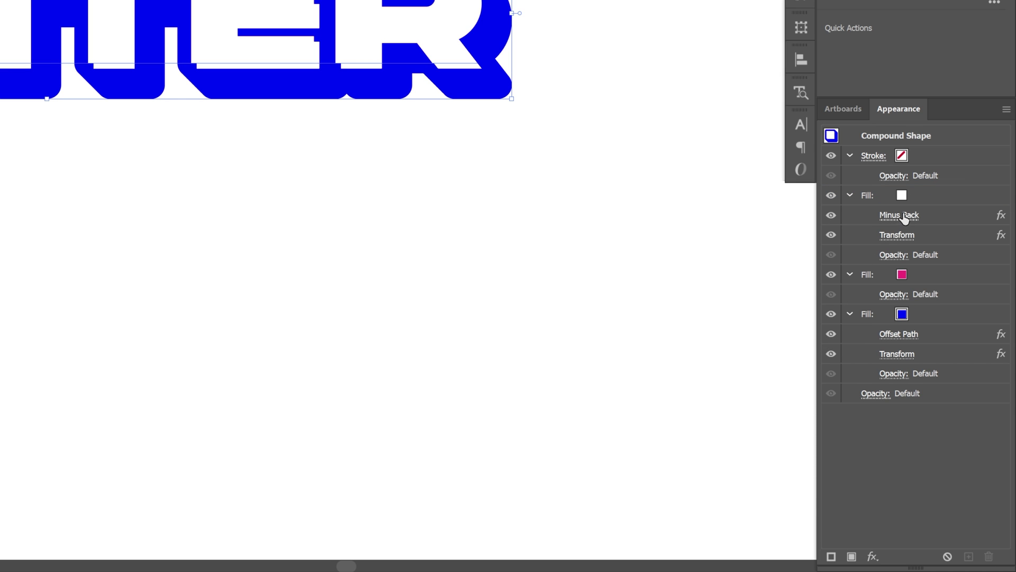
left_click_drag(932, 215, 927, 244)
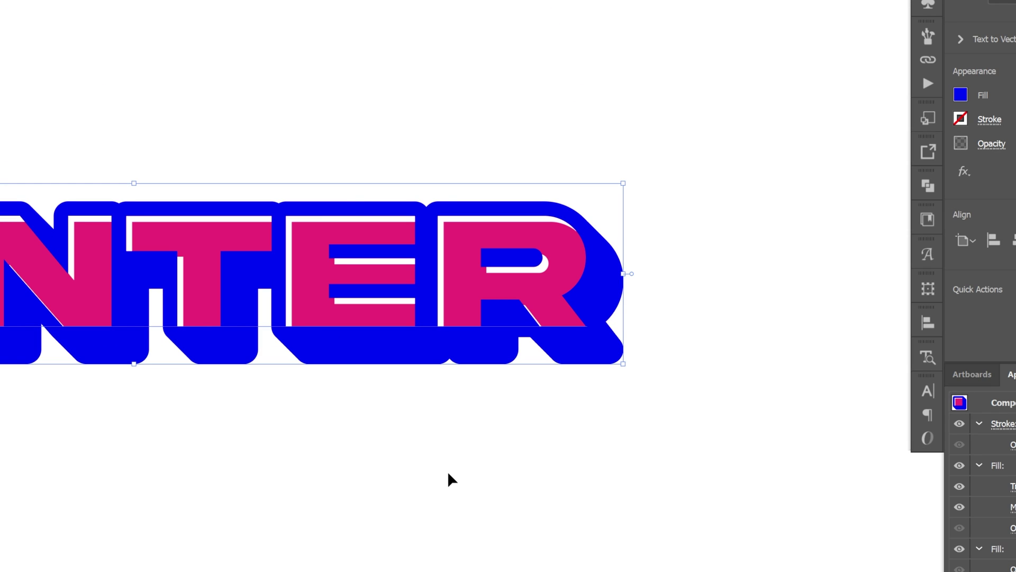
- Make the PANTER text a compound shape via the Pathfinder panel menu
left_click(928, 185)
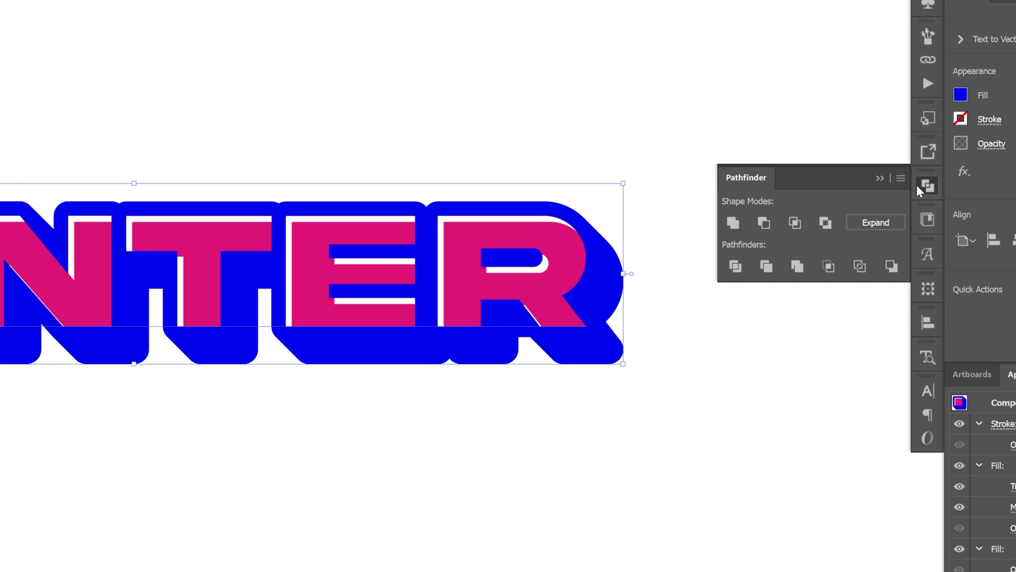
left_click(900, 179)
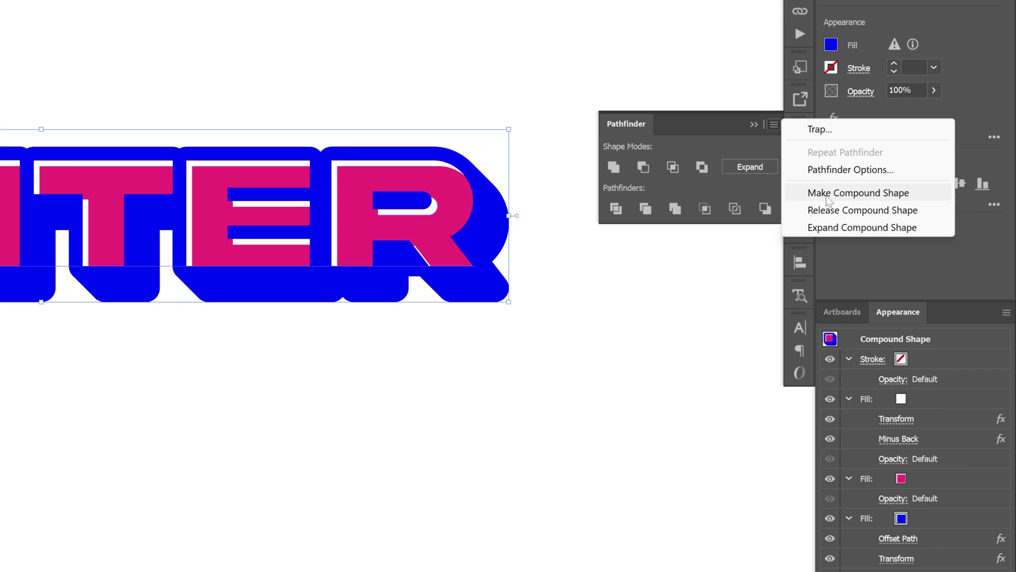
left_click(827, 193)
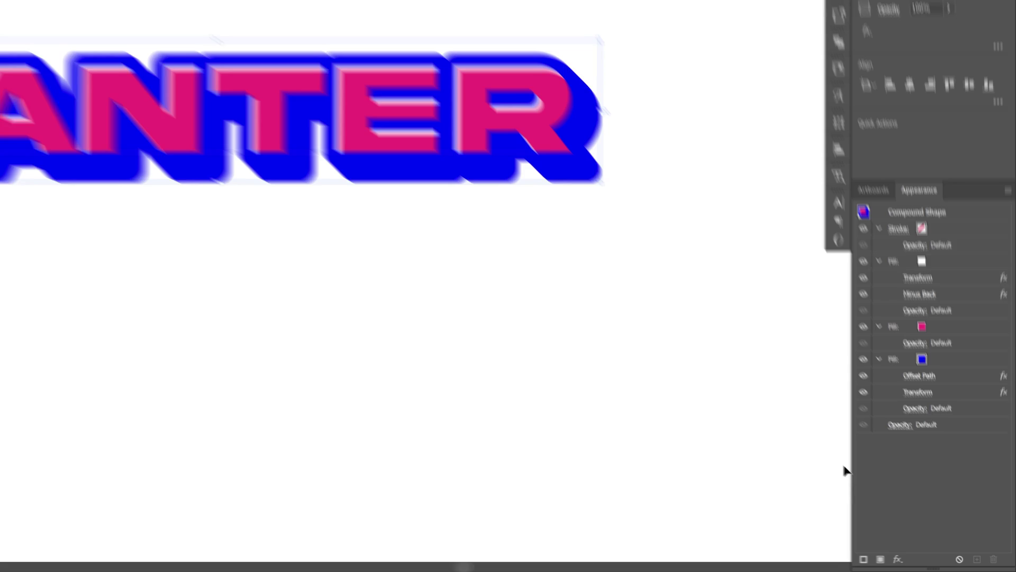
- Add a new fill at the bottom of the stack and colour it light orange
left_click(853, 556)
left_click_drag(942, 159, 919, 428)
left_click(903, 397)
left_click(902, 393)
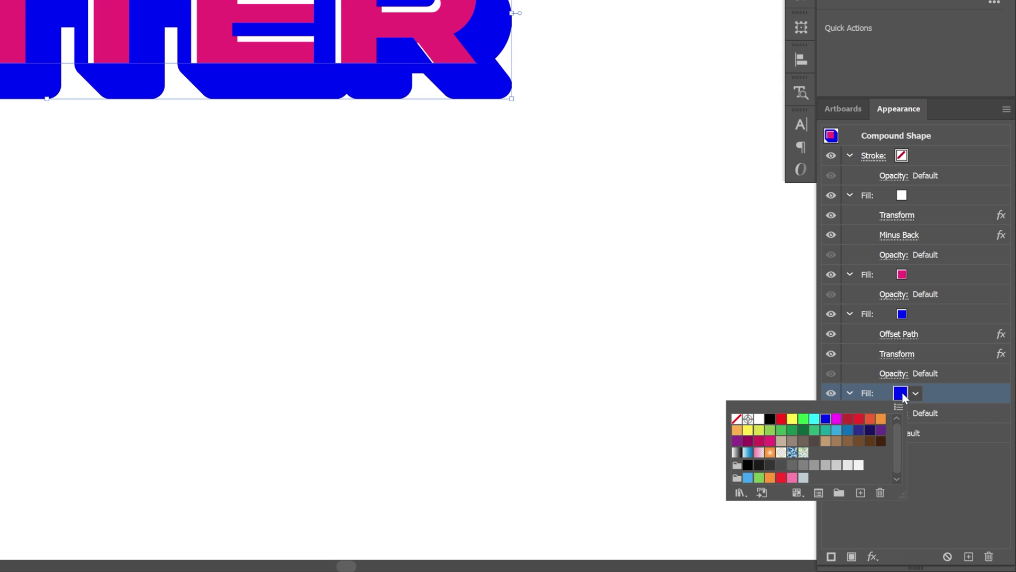
left_click(737, 430)
left_click(944, 397)
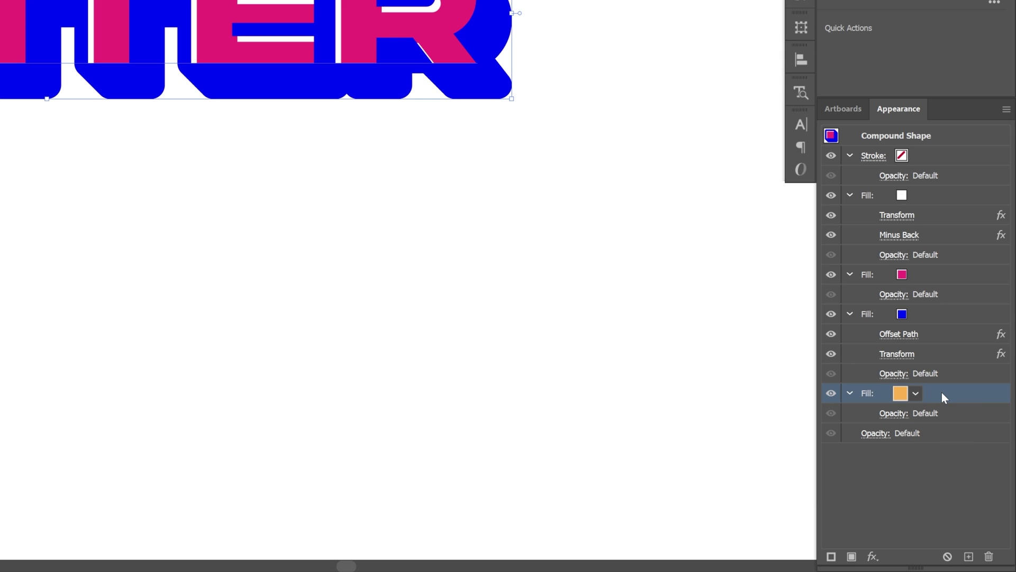
- Convert the orange fill to a Rectangle with 56 px extra width and 48 px extra height
left_click(872, 556)
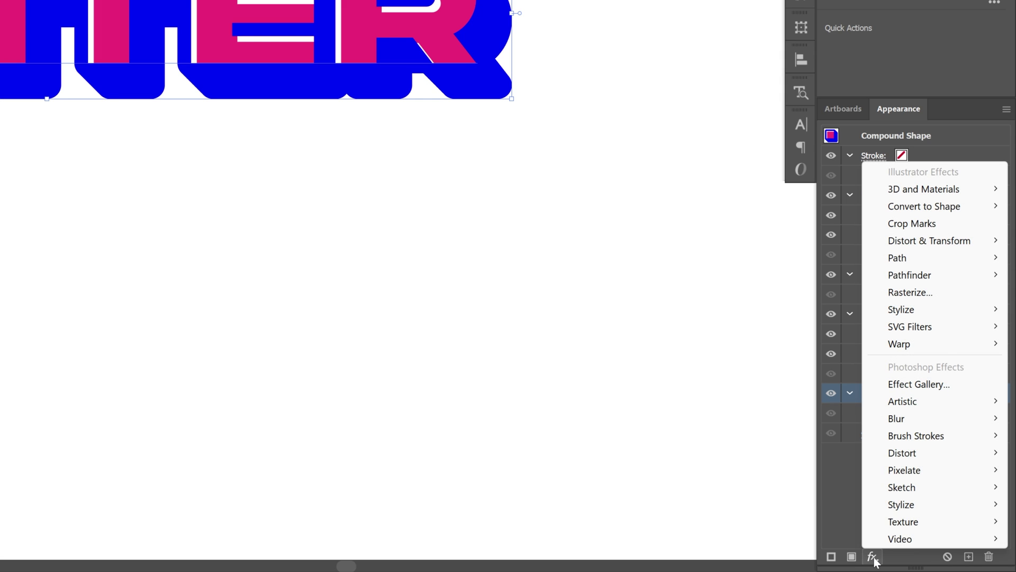
mouse_move(903, 212)
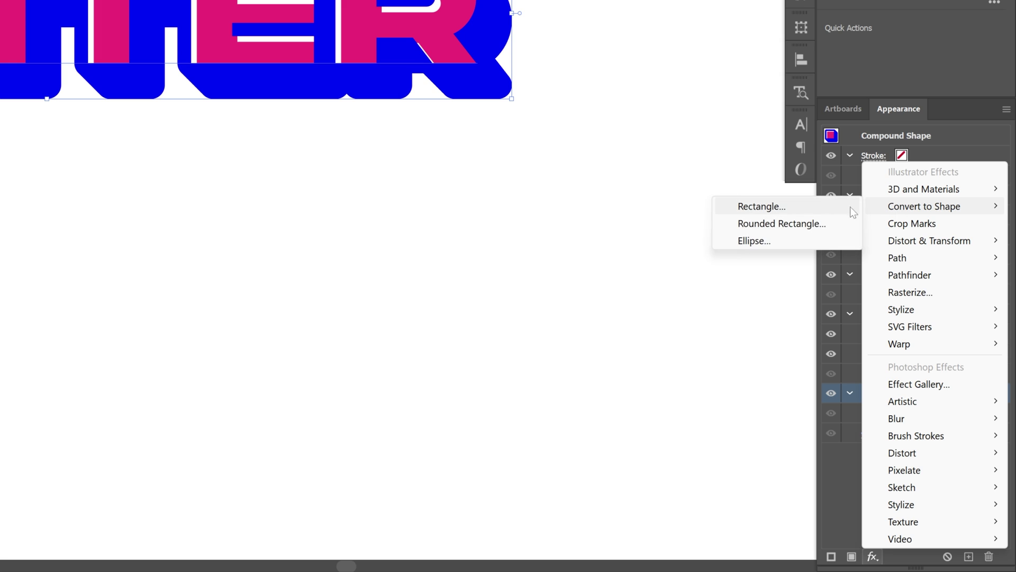
left_click(786, 208)
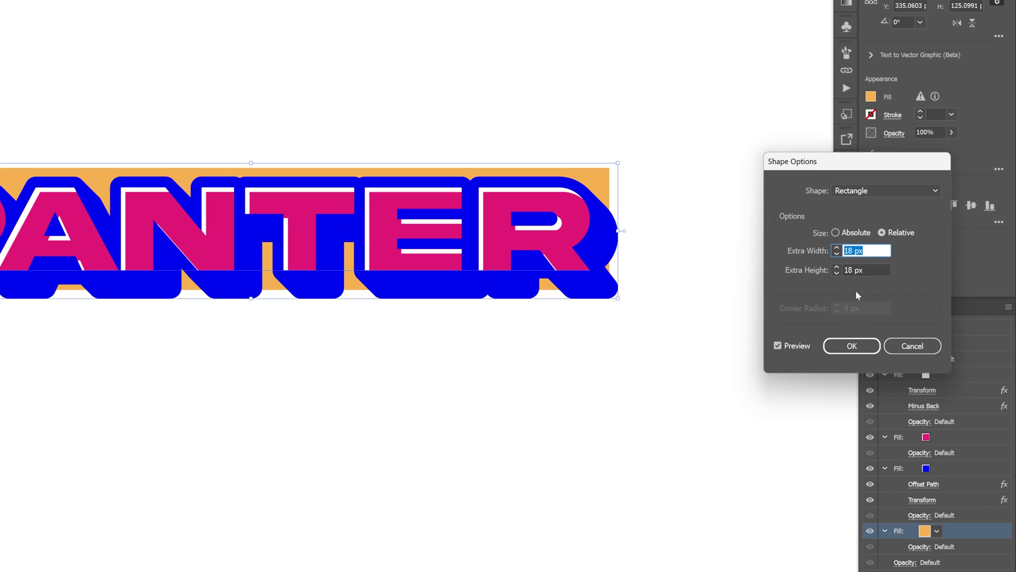
triple_click(870, 252)
type("56")
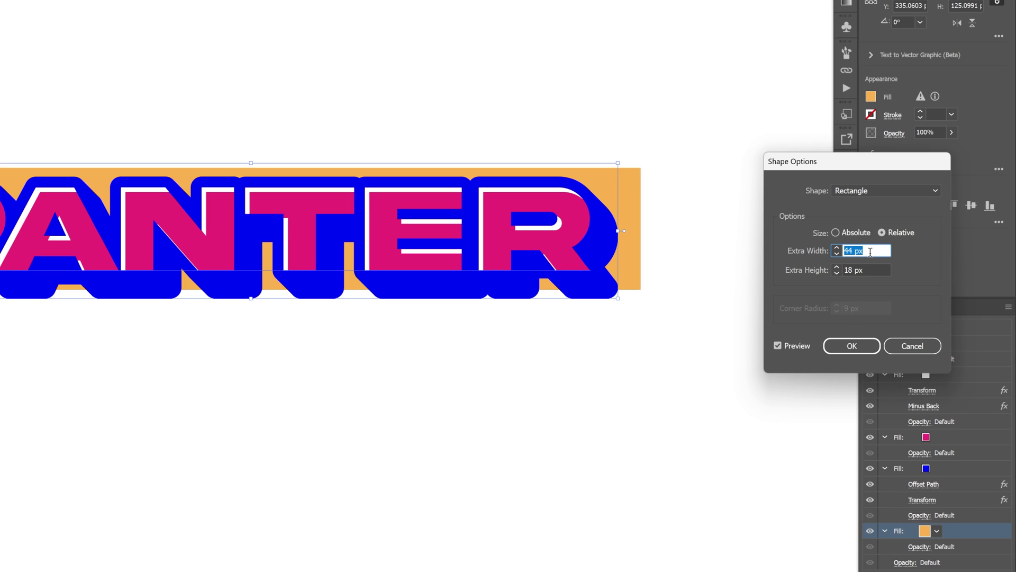
left_click(871, 271)
key("shift+Up")
key("shift+Up")
key("shift+Up")
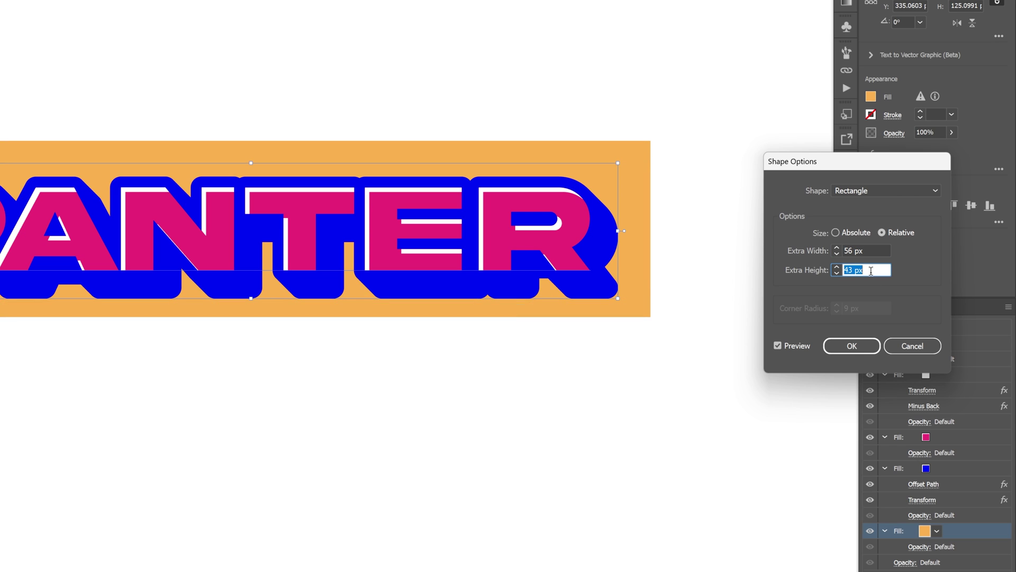
left_click(854, 344)
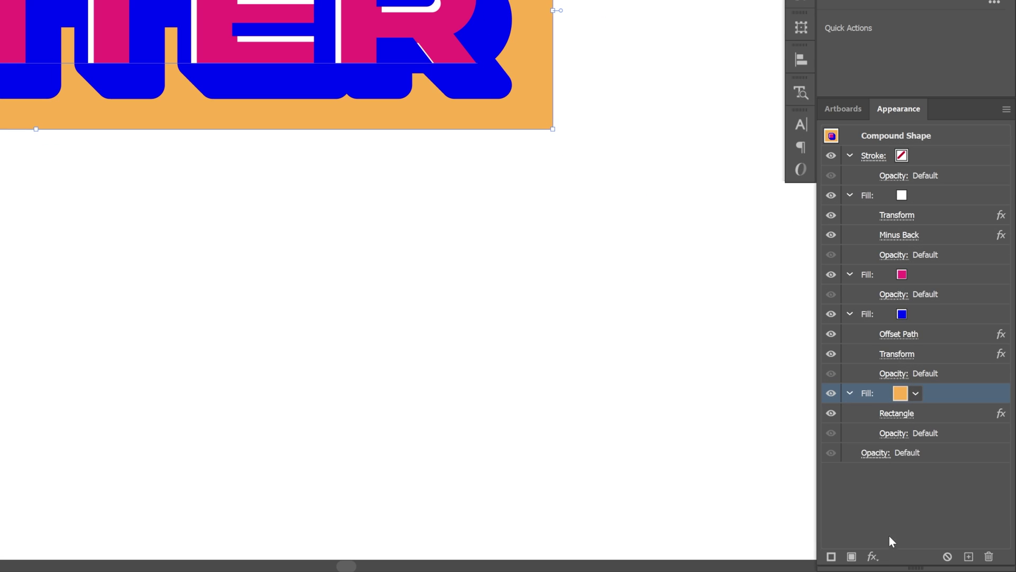
- Shift the orange background 7 px right and 6 px down with a Transform effect, then deselect
left_click(873, 557)
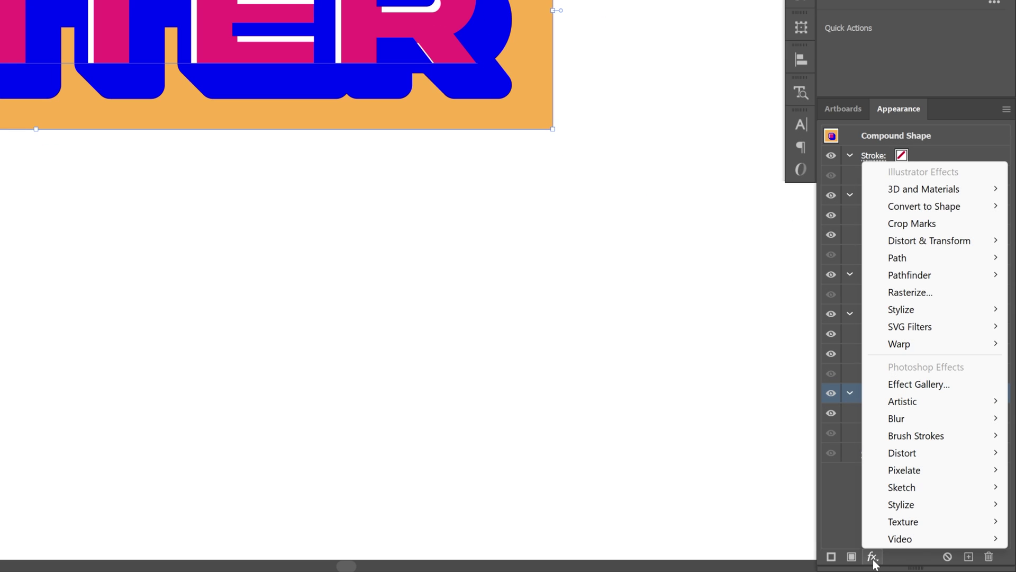
mouse_move(947, 241)
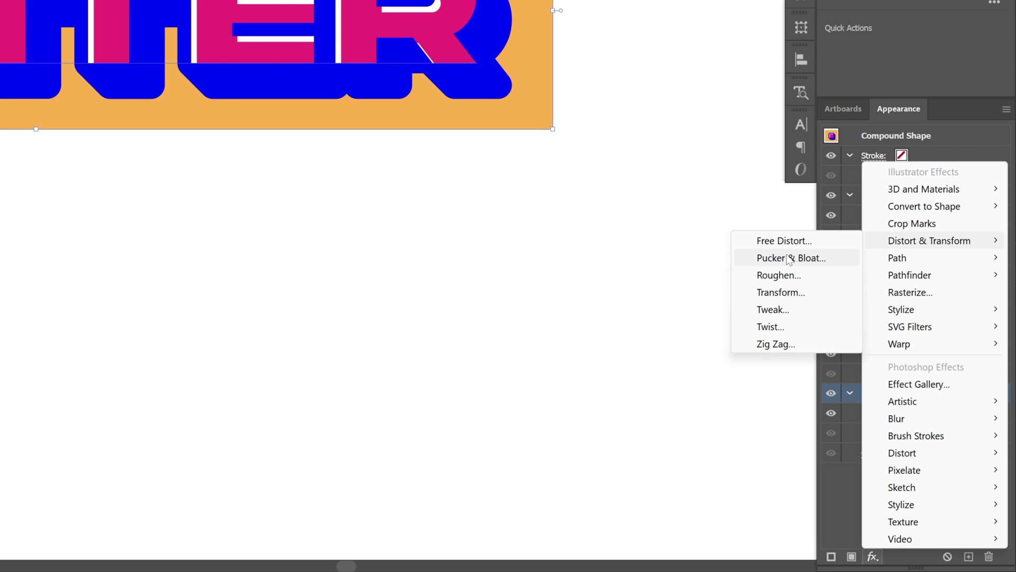
left_click(789, 291)
left_click(898, 269)
key("Up")
key("Up")
key("Up")
key("Up")
key("Up")
key("Up")
key("Up")
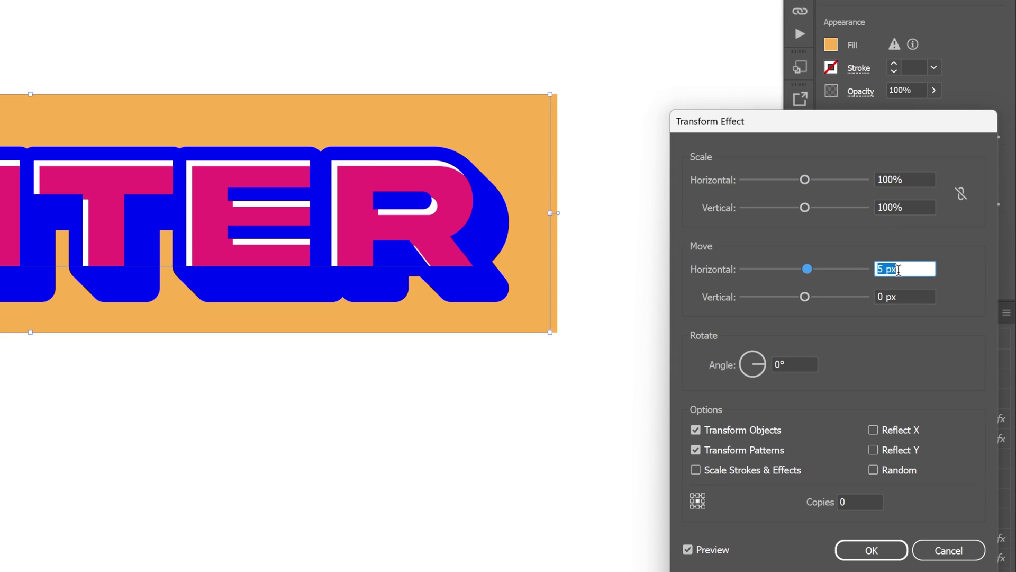
left_click(916, 295)
key("Up")
key("Up")
key("Up")
key("Up")
key("Up")
key("Up")
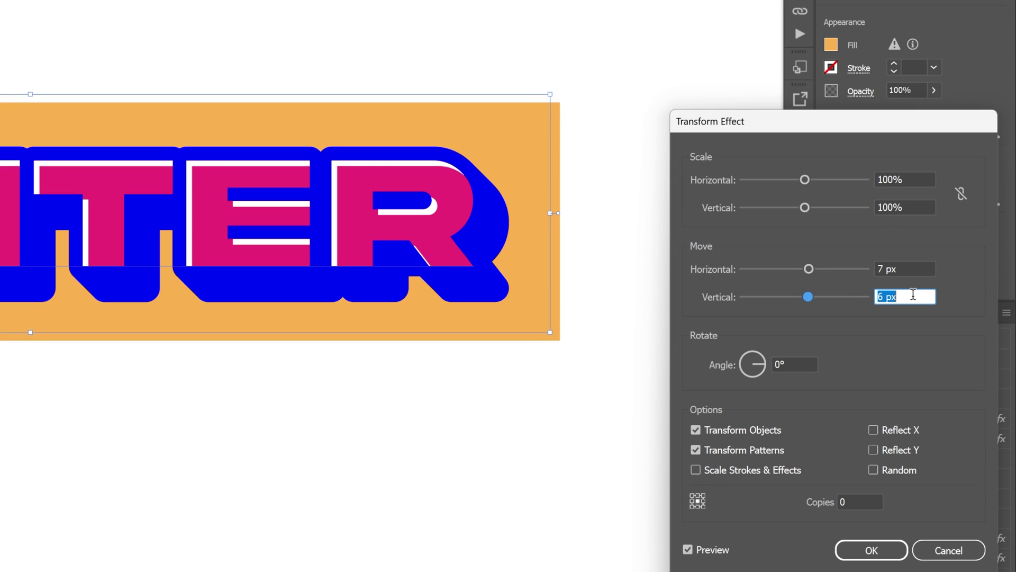
left_click(896, 551)
left_click(597, 477)
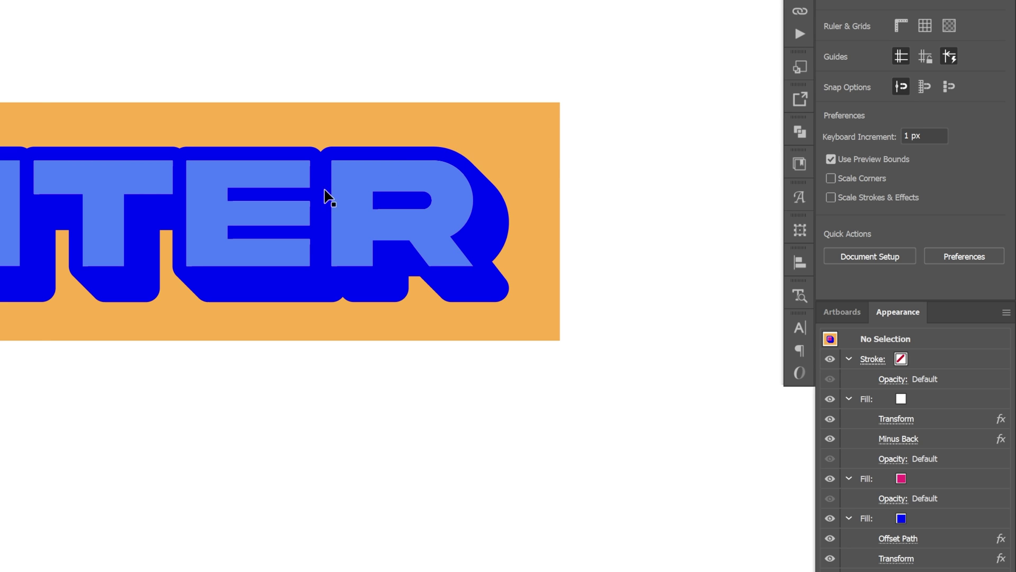
- Rasterize the whole PANTER compound shape at 10 ppi RGB, then drag the pixelated artwork down-right
left_click(312, 215)
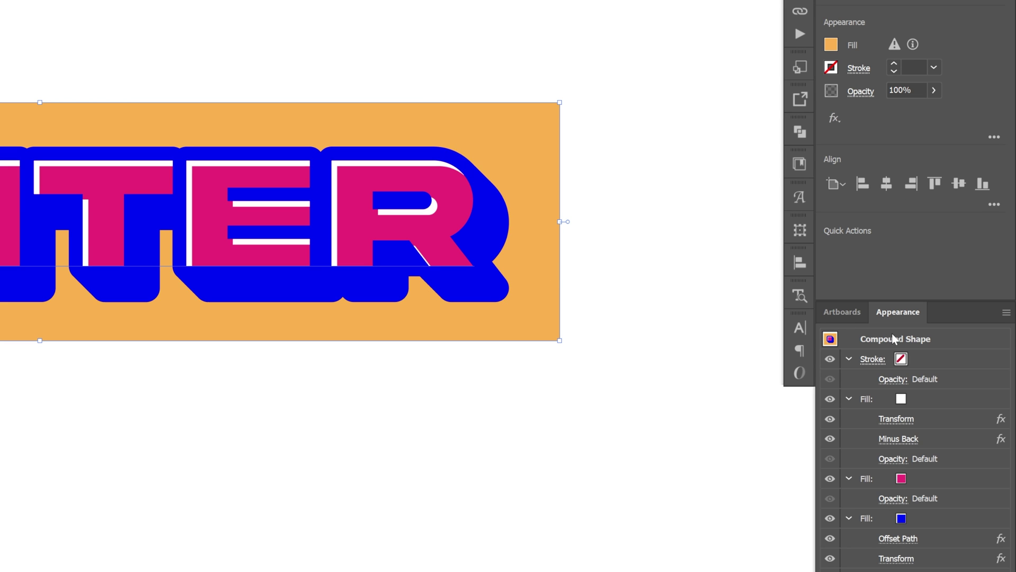
left_click(921, 345)
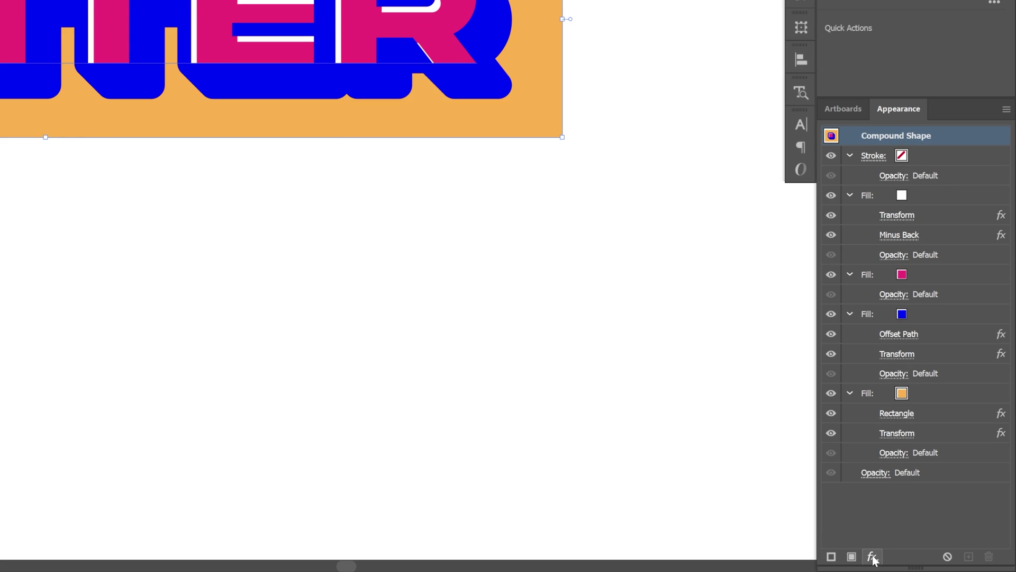
left_click(872, 556)
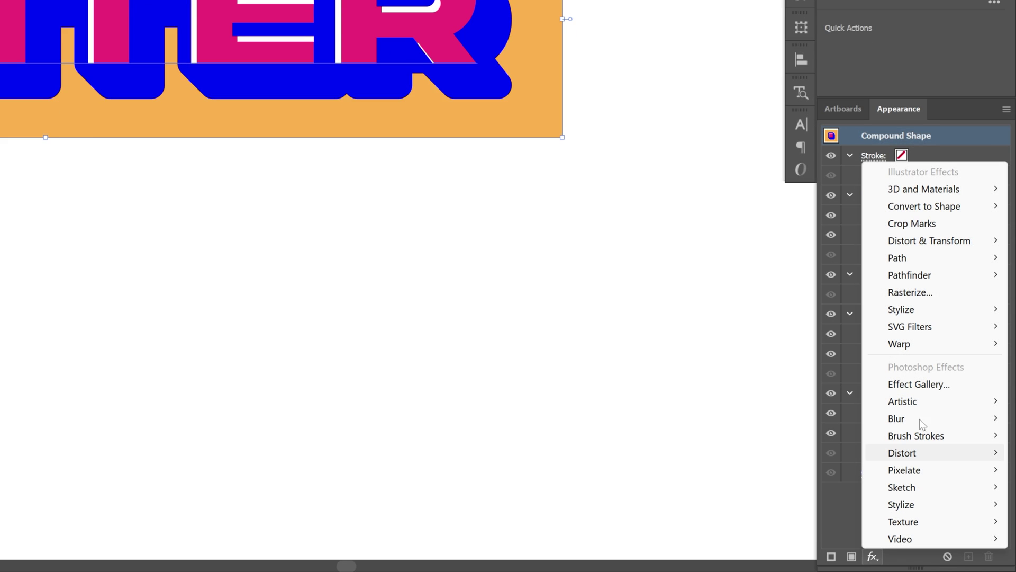
left_click(936, 292)
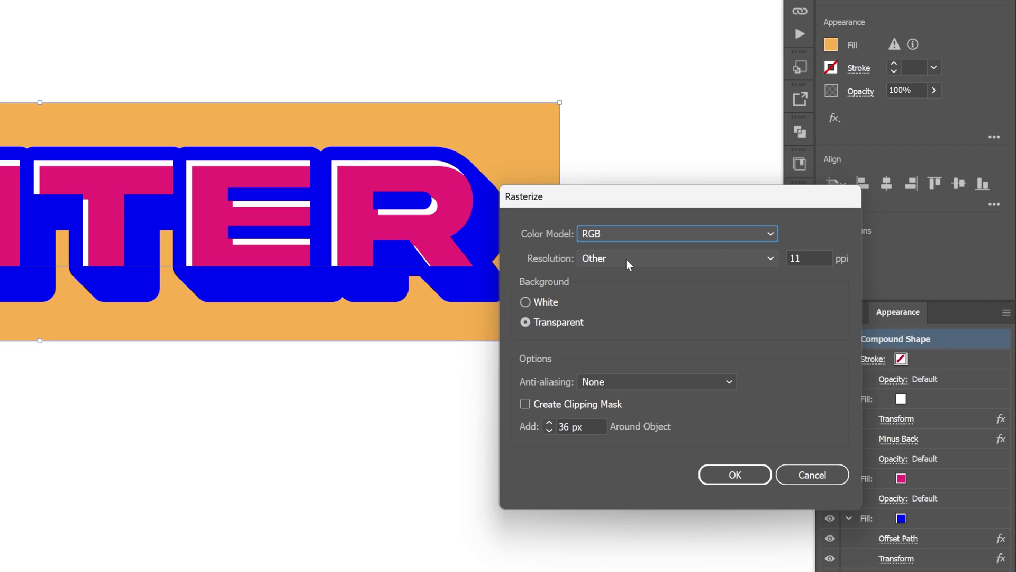
left_click(626, 259)
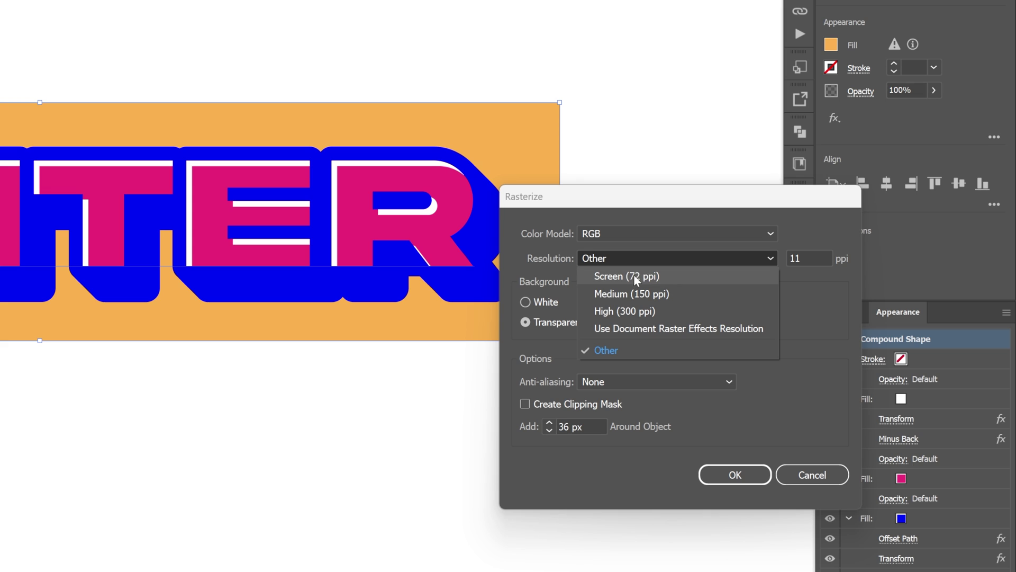
left_click(613, 358)
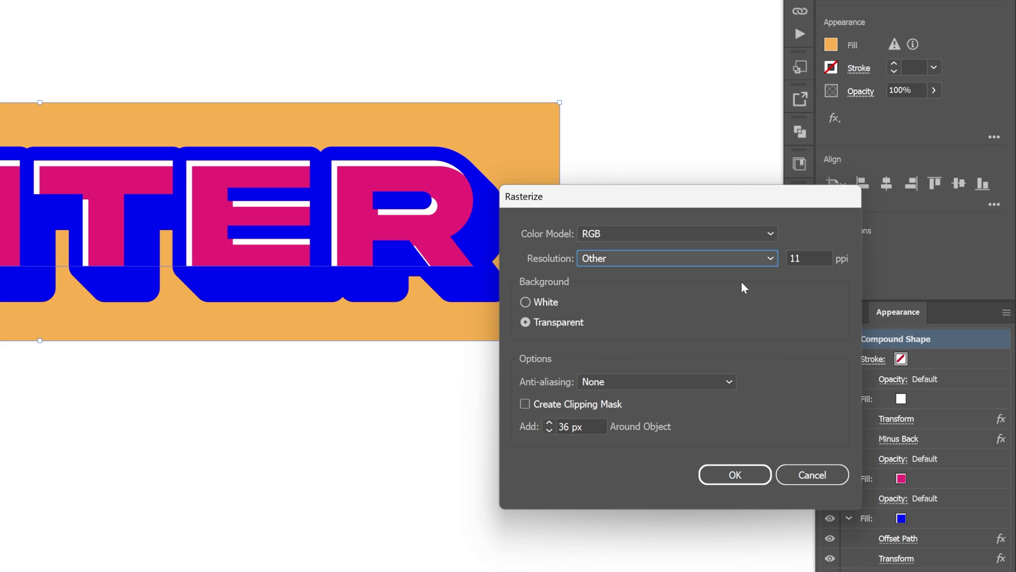
left_click(806, 258)
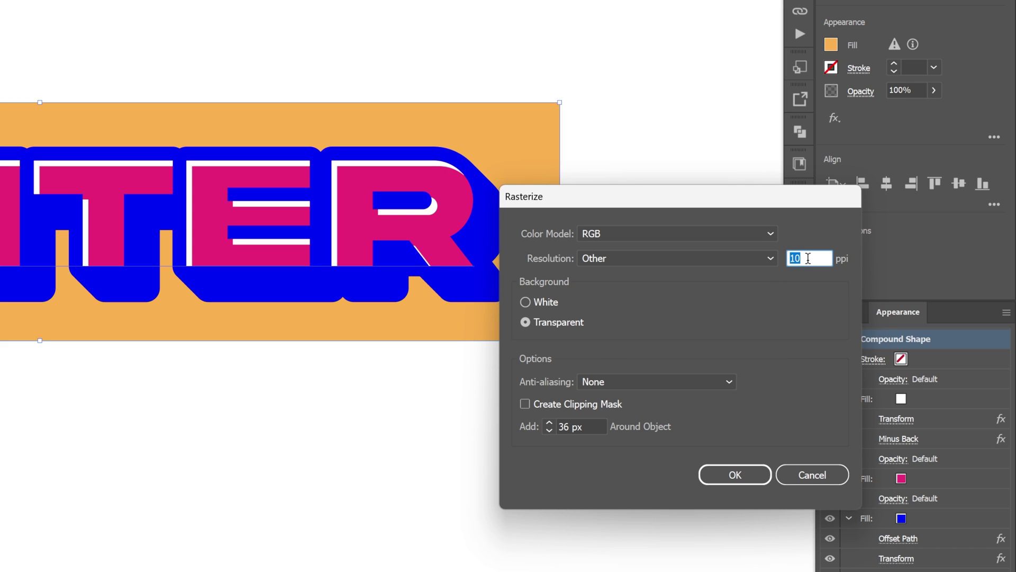
left_click(683, 233)
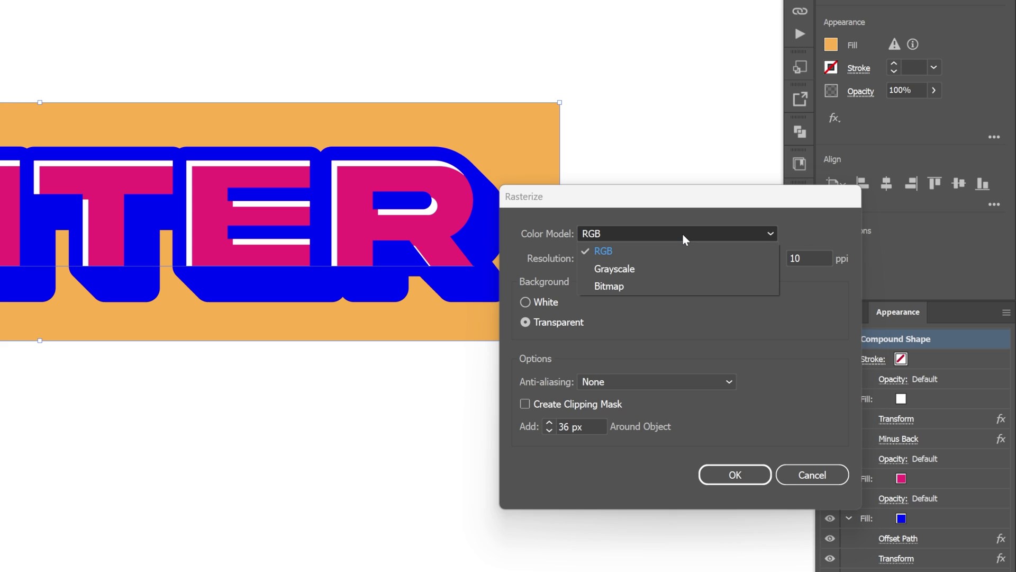
left_click(684, 239)
left_click(735, 475)
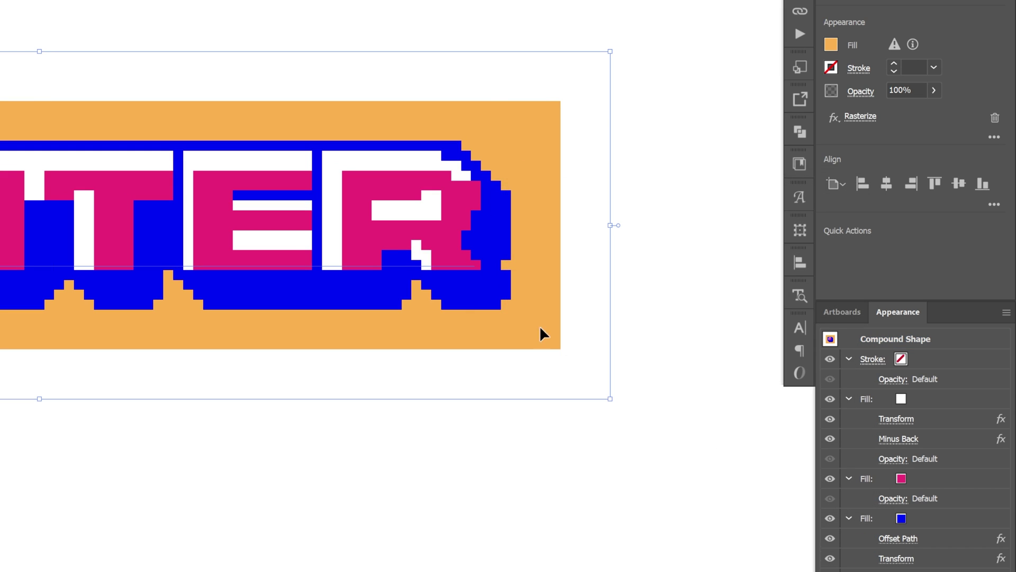
left_click_drag(357, 242, 385, 290)
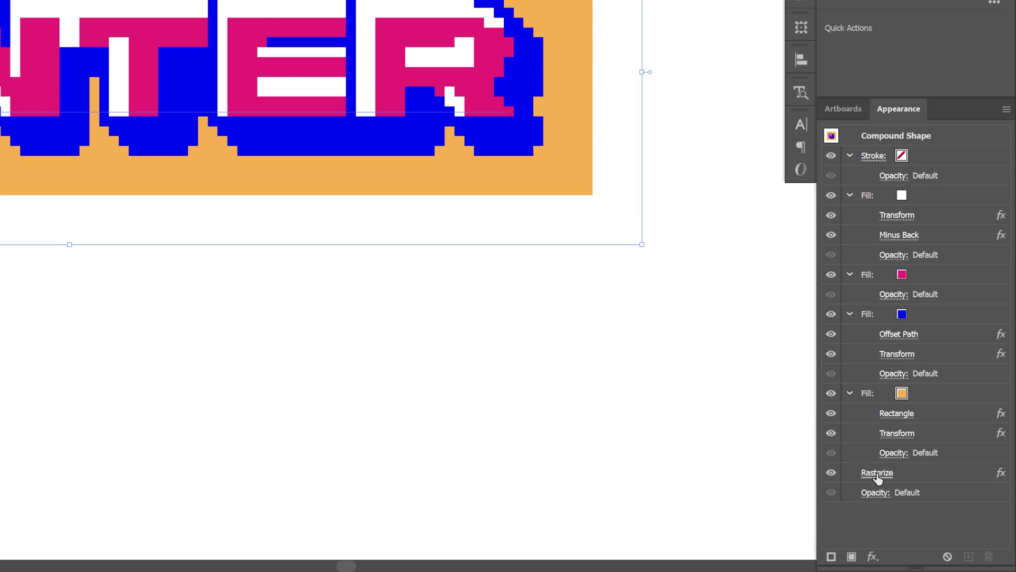
- Set the PANTER Rasterize effect resolution to 17 ppi, then deselect to view the finer pixels
left_click(878, 473)
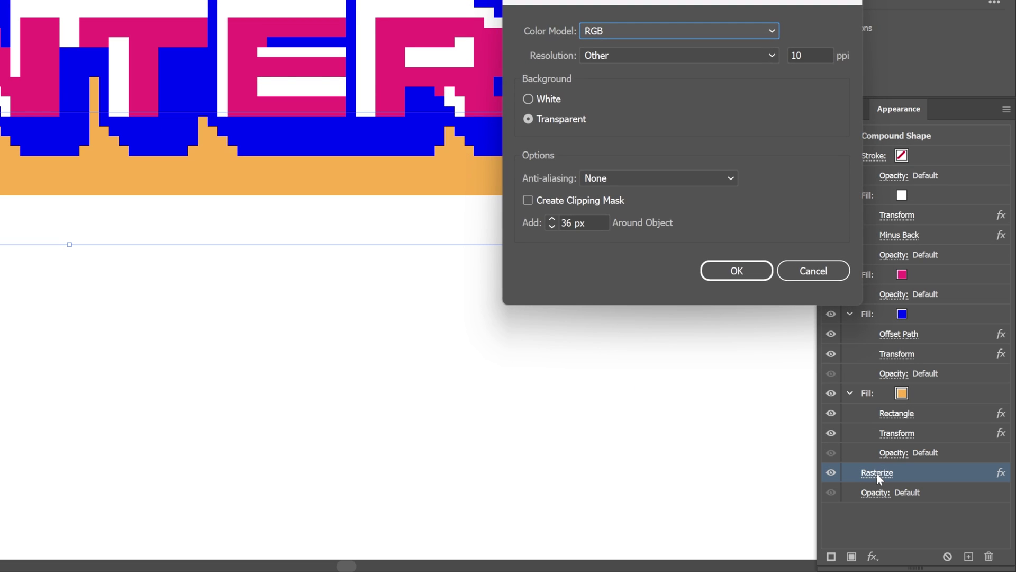
left_click(898, 51)
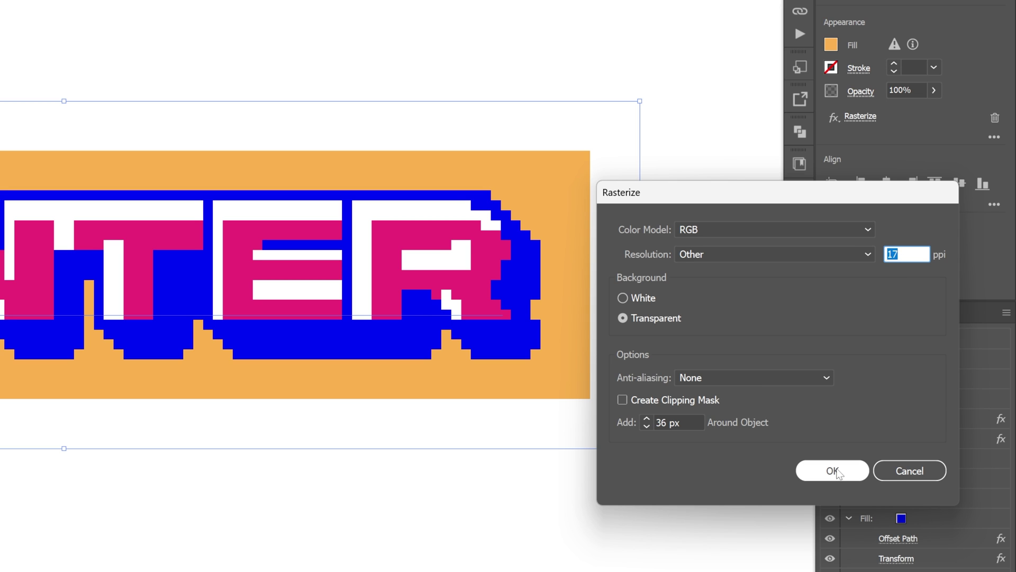
left_click(837, 468)
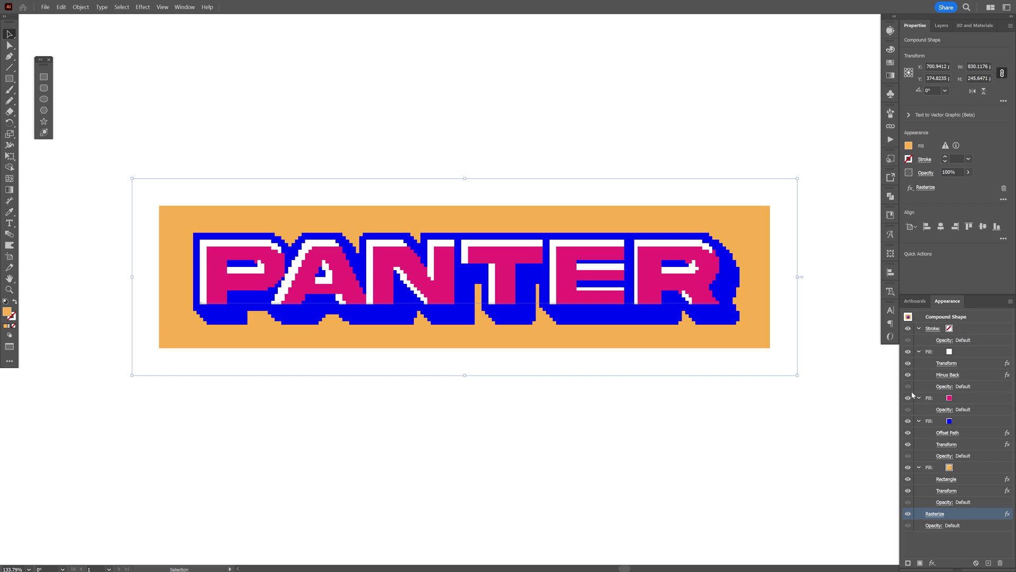
left_click(783, 365)
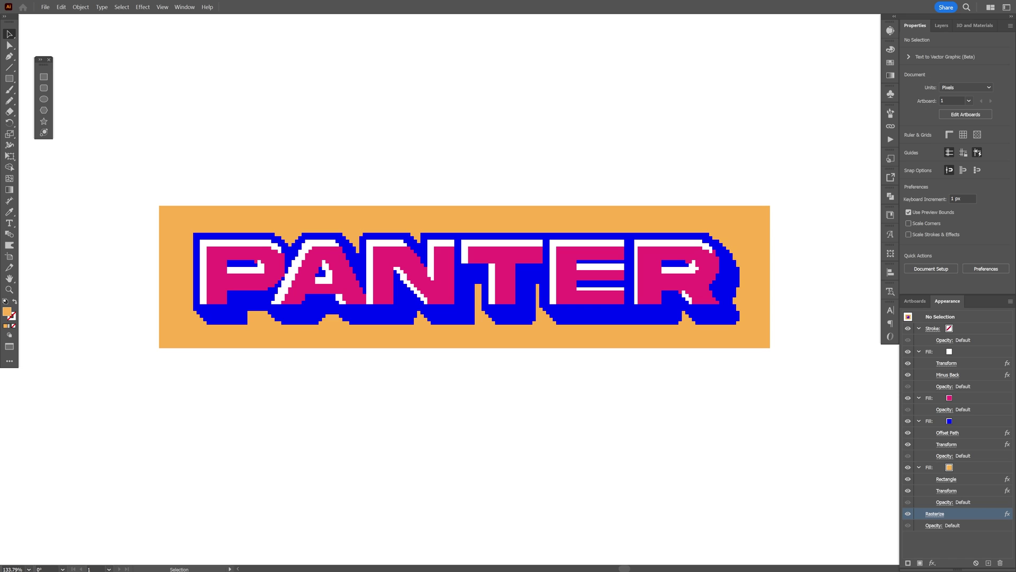